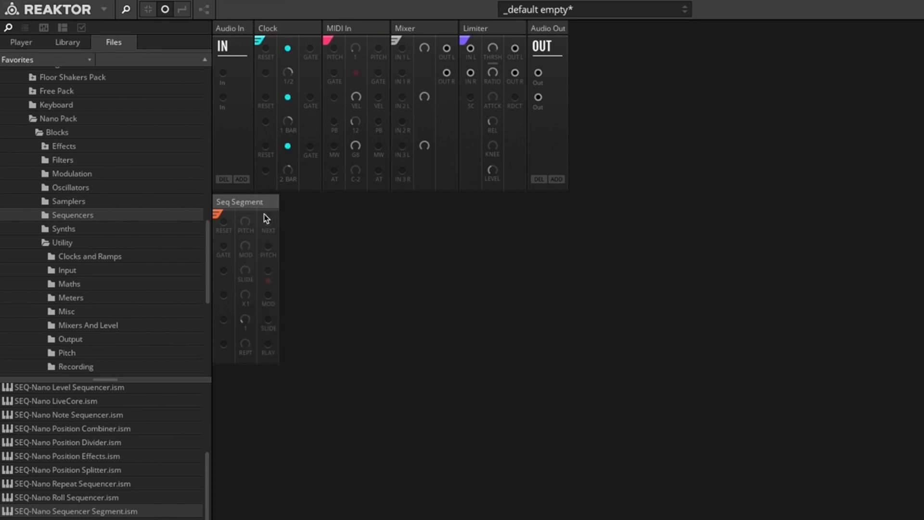
Step: Duplicate the Seq Segment block repeatedly until the row holds eight segments
mouse_move(248, 207)
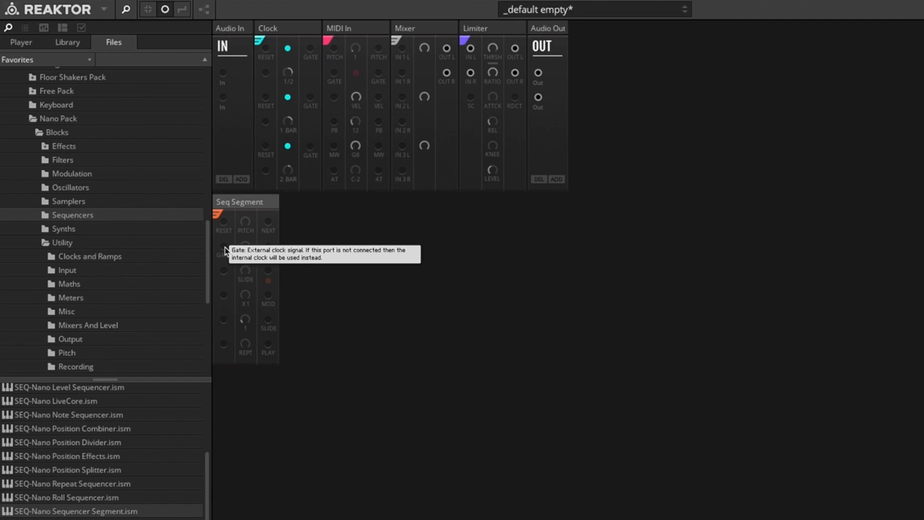
mouse_move(225, 228)
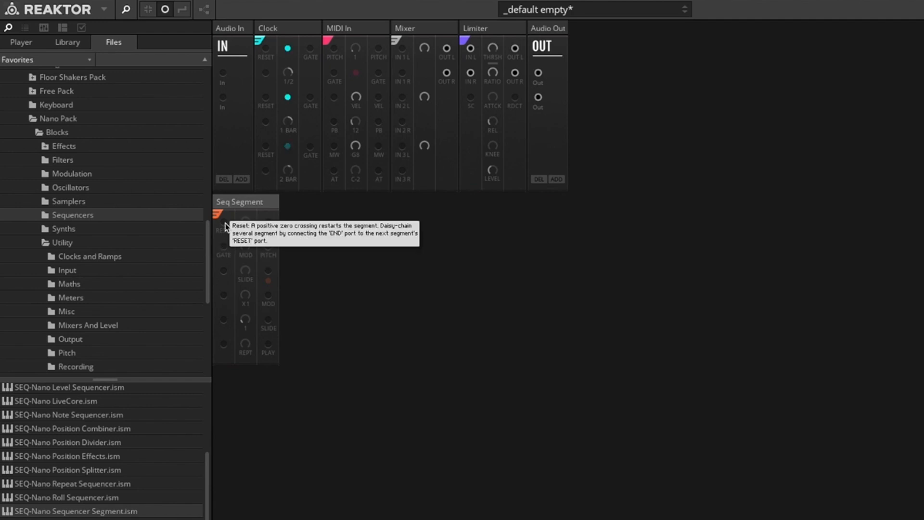
right_click(246, 207)
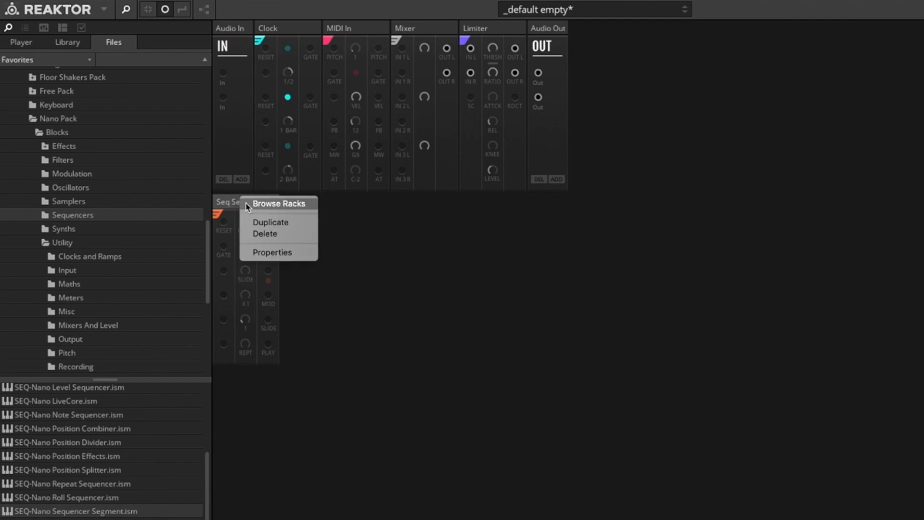
left_click(290, 222)
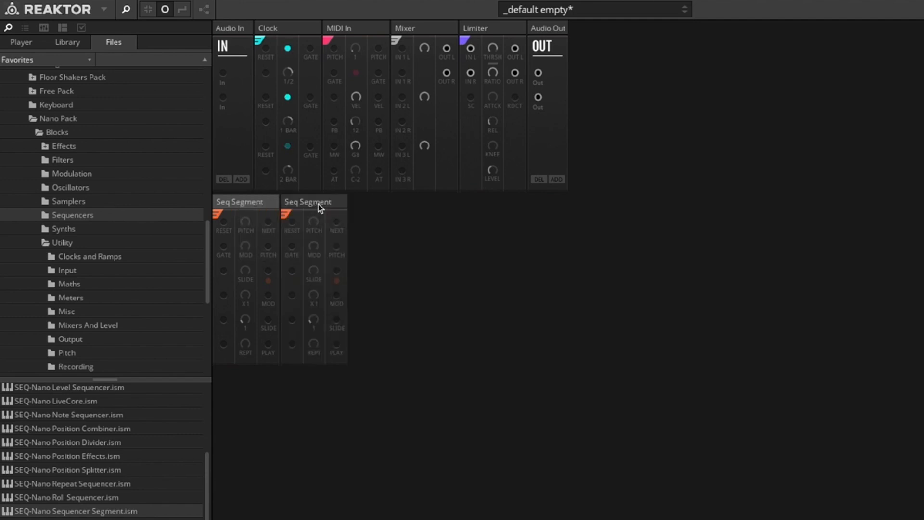
right_click(320, 203)
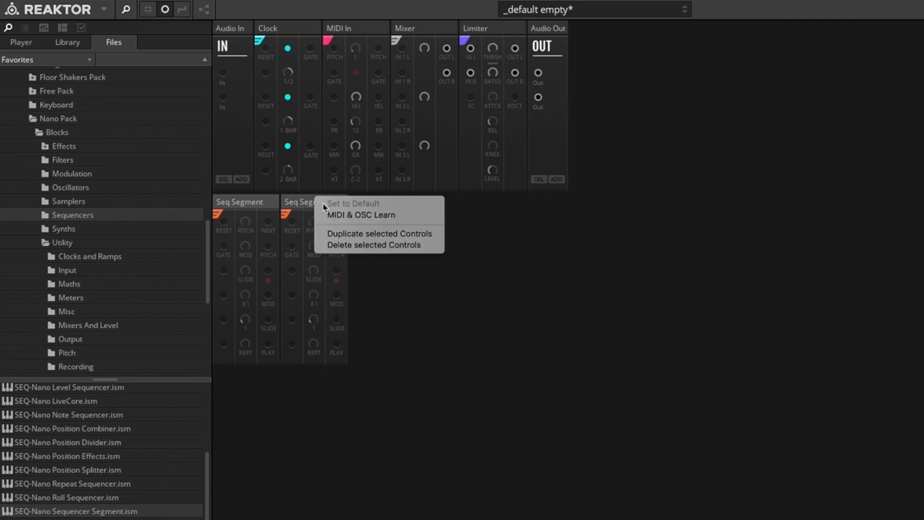
right_click(295, 203)
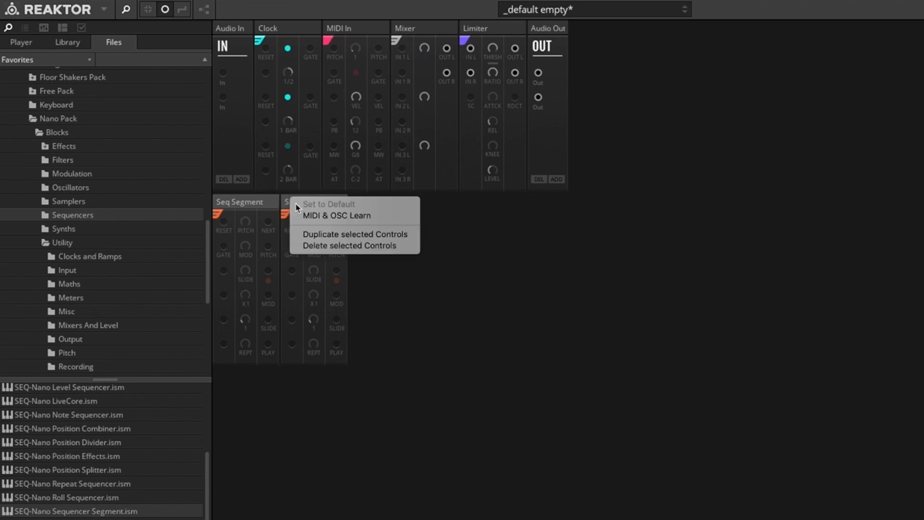
left_click(331, 234)
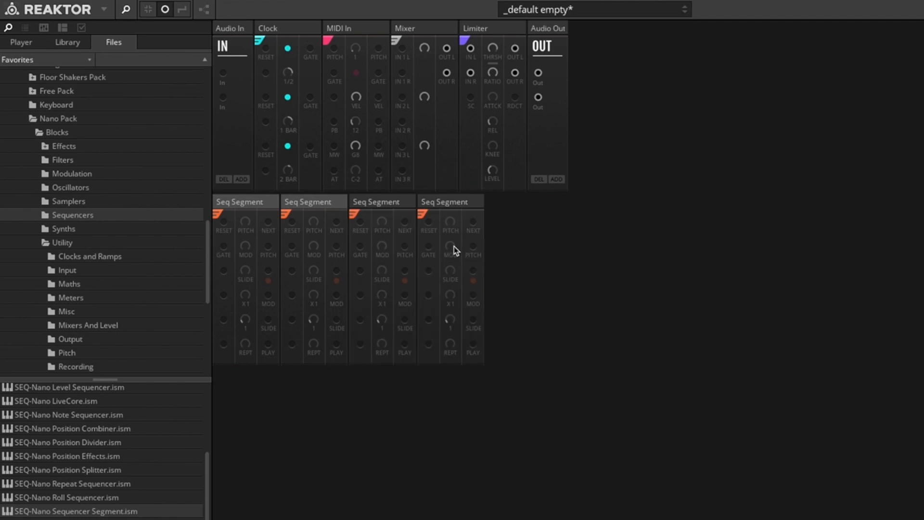
right_click(452, 204)
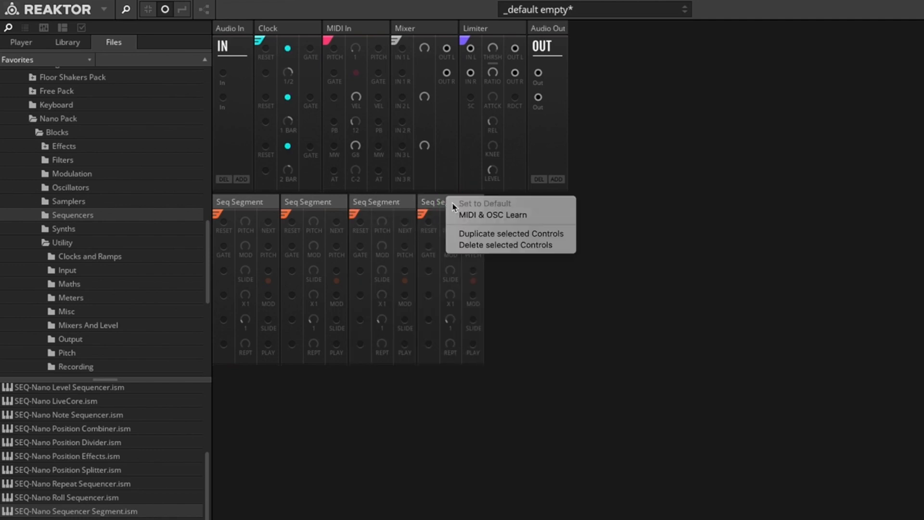
left_click(476, 235)
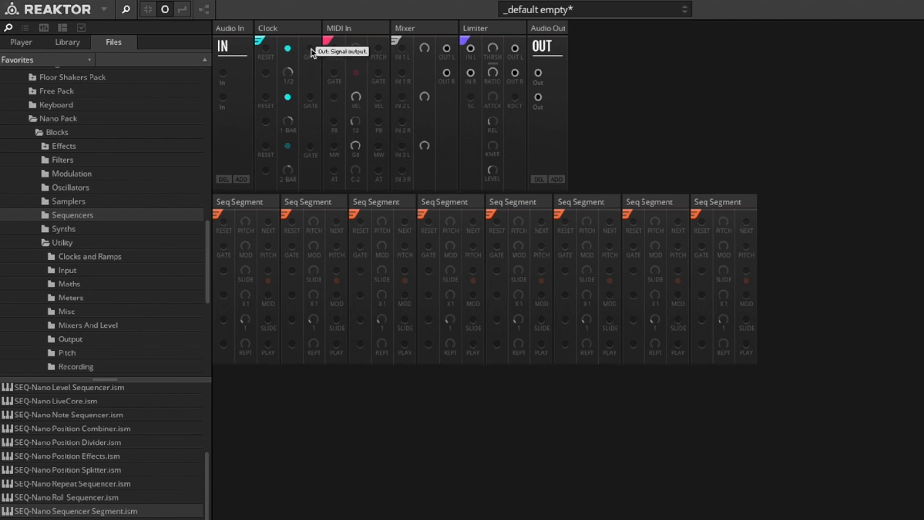
Step: Patch the Clock's first gate output to the first segment's RESET and add a Nano FM Operator (8 Bit) after the last segment
left_click_drag(310, 48, 229, 227)
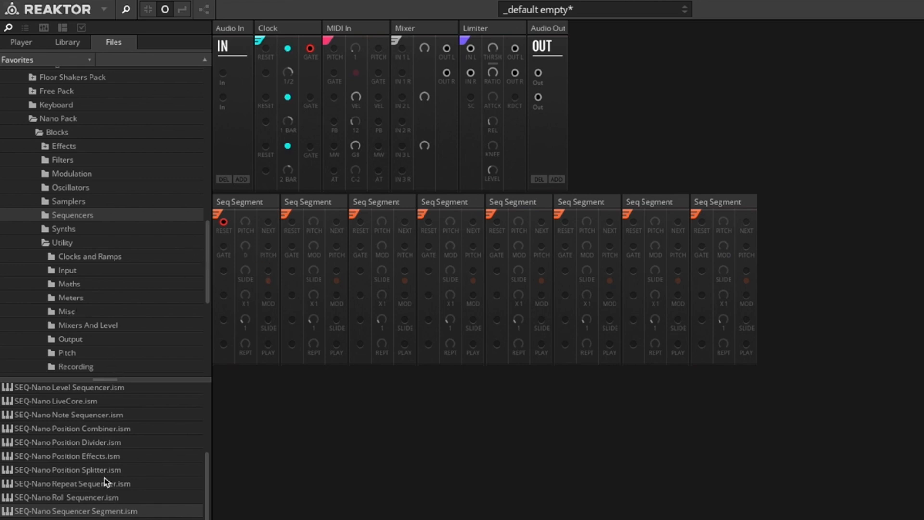
left_click(79, 190)
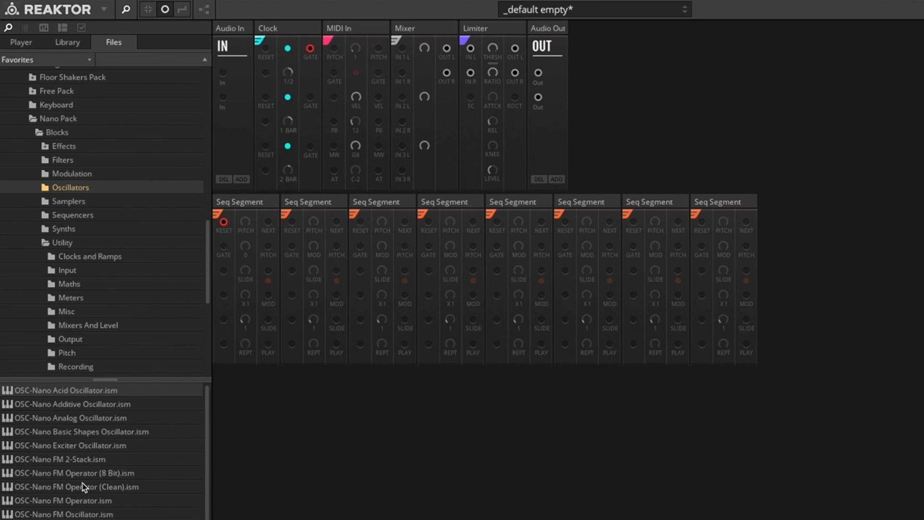
left_click_drag(72, 476, 800, 223)
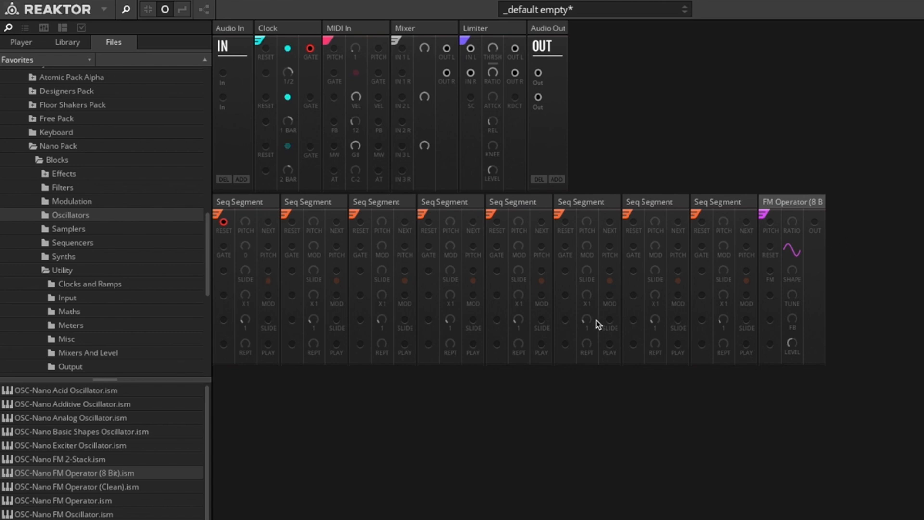
Step: Add a Nano Envelope after the FM Operator and route the oscillator's output through it to mixer IN 1 L
left_click(71, 201)
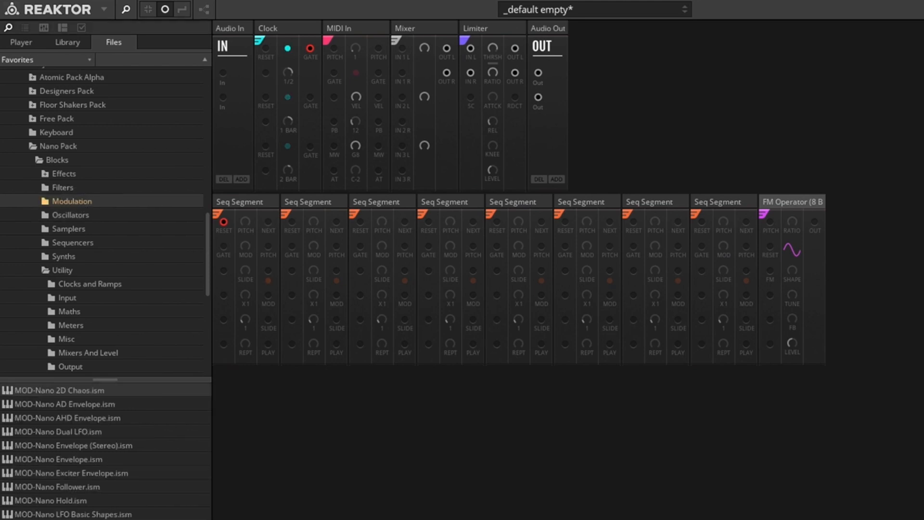
left_click(67, 461)
left_click_drag(67, 461, 872, 244)
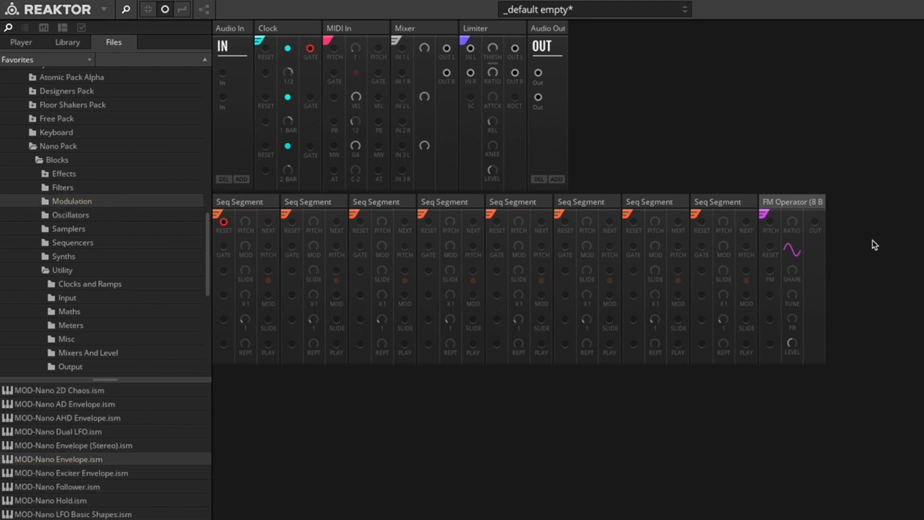
left_click_drag(814, 223, 838, 246)
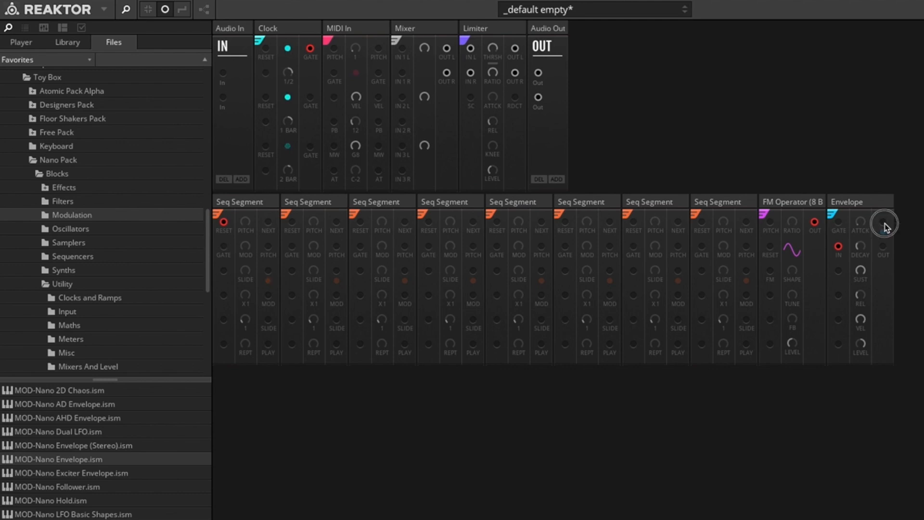
left_click_drag(883, 223, 403, 50)
Step: Try the first segment's other play modes, including DOWN, and return it to REPT
left_click(243, 203)
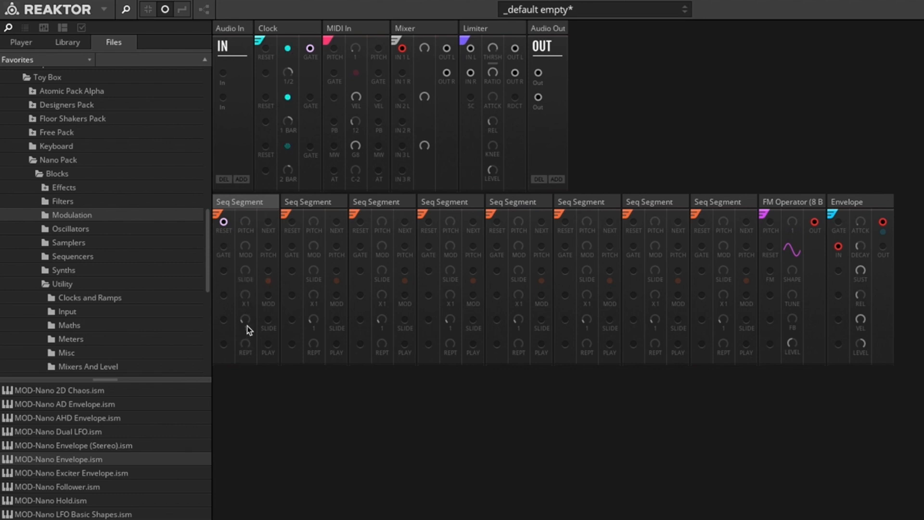
left_click_drag(248, 350, 277, 191)
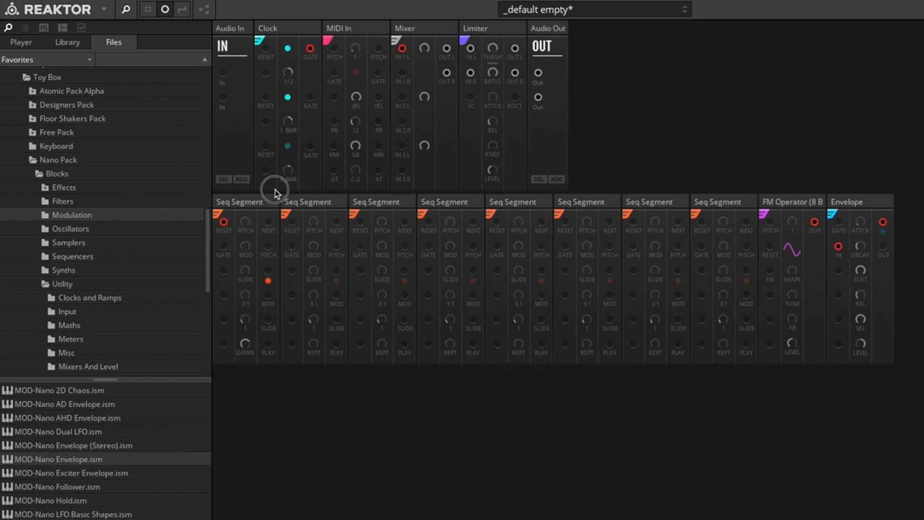
left_click_drag(276, 193, 274, 177)
left_click_drag(247, 344, 258, 391)
left_click_drag(246, 346, 247, 397)
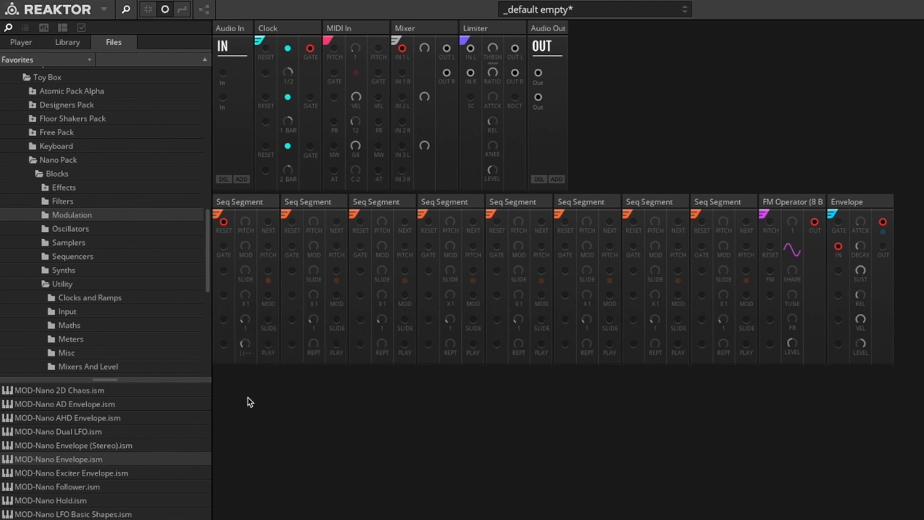
left_click_drag(246, 345, 249, 404)
left_click(250, 370)
Step: Patch the first segment's pitch output to the oscillator's PITCH, and its gate output to the oscillator's RESET and the envelope's GATE
left_click_drag(267, 246, 771, 223)
left_click_drag(268, 270, 771, 248)
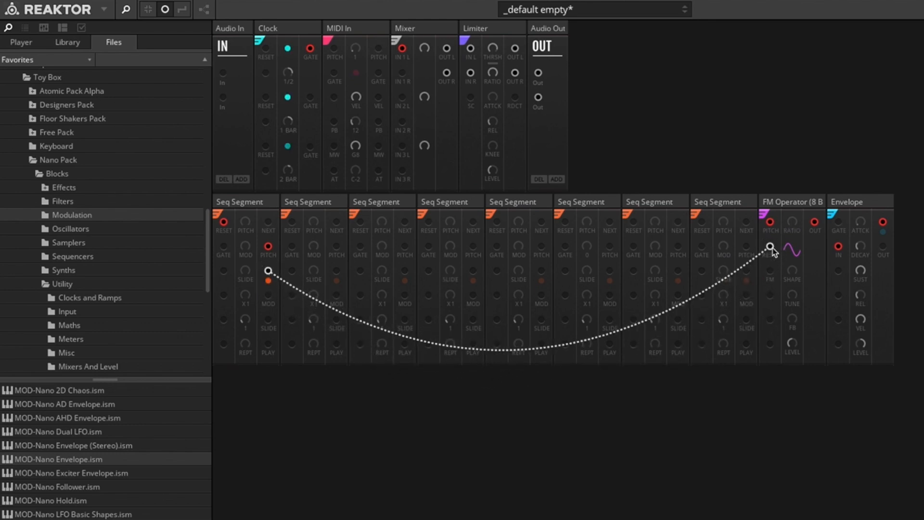
left_click_drag(268, 270, 838, 223)
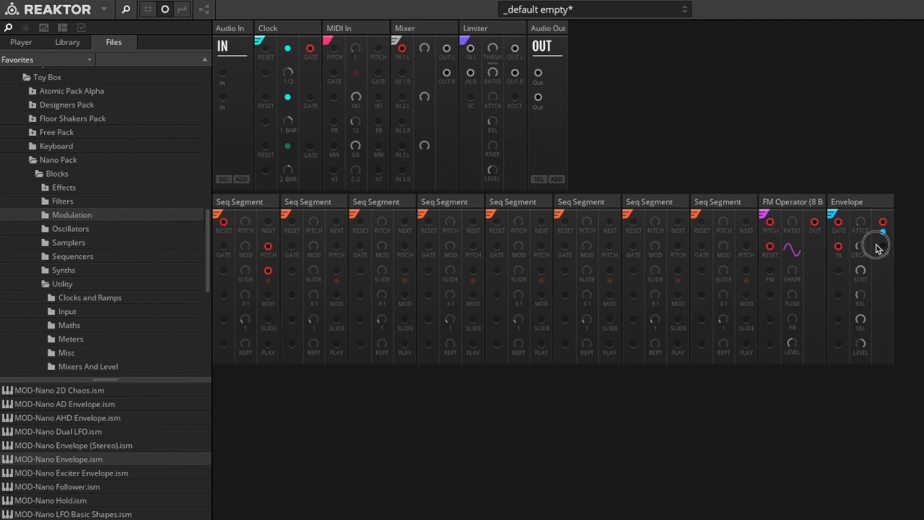
Step: Feed mixer IN 1 L from the envelope's OUT port and lower the envelope's release and decay
left_click_drag(878, 248, 402, 49)
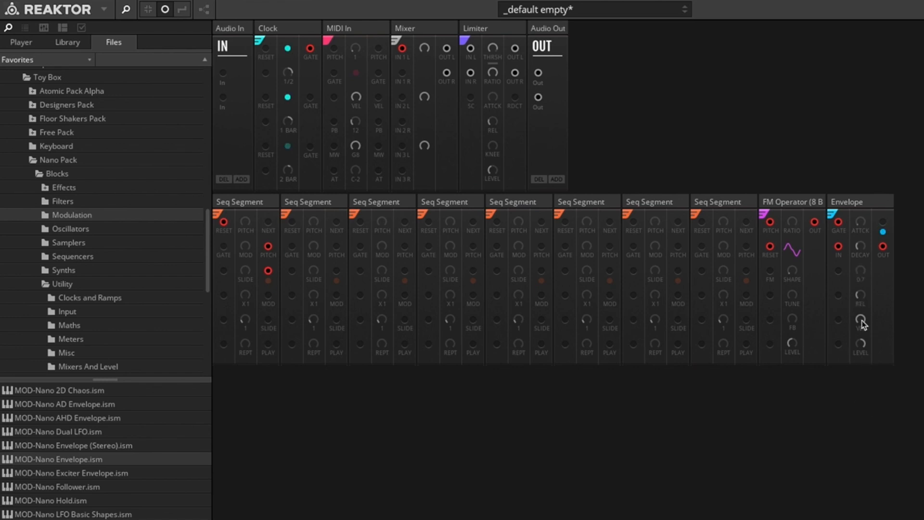
left_click_drag(861, 296, 860, 304)
left_click_drag(864, 247, 864, 252)
Step: Try faster clock multipliers on the first segment, up to X4
left_click_drag(248, 297, 248, 284)
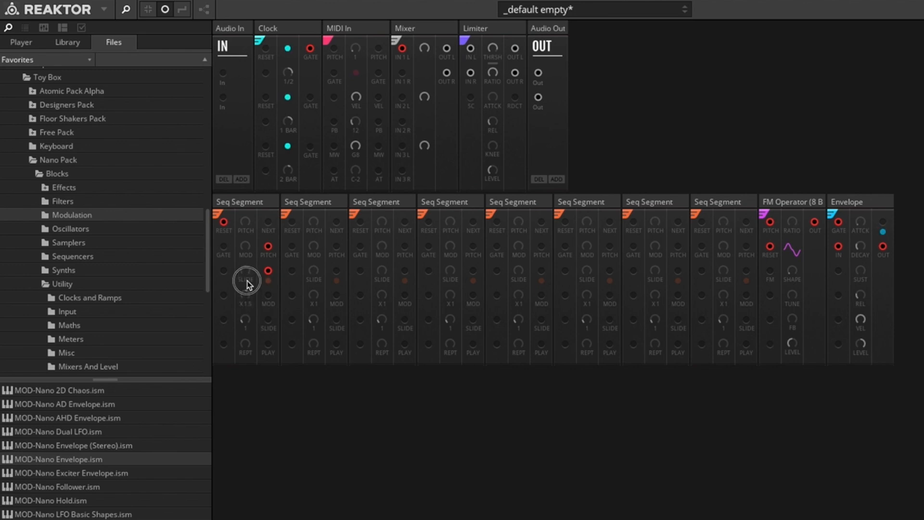
left_click(249, 302)
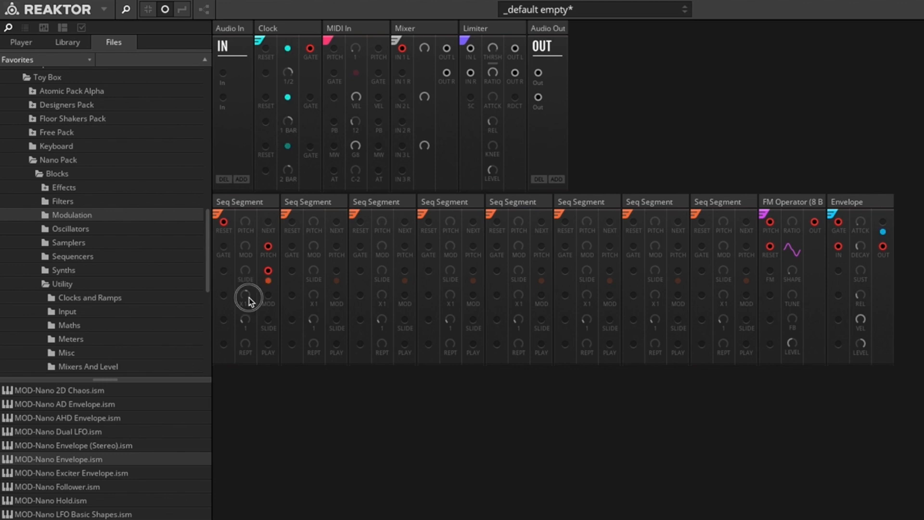
left_click_drag(249, 297, 250, 289)
left_click_drag(248, 296, 248, 274)
Step: Try different step counts on the first segment and settle on 6 steps
left_click_drag(248, 319, 249, 305)
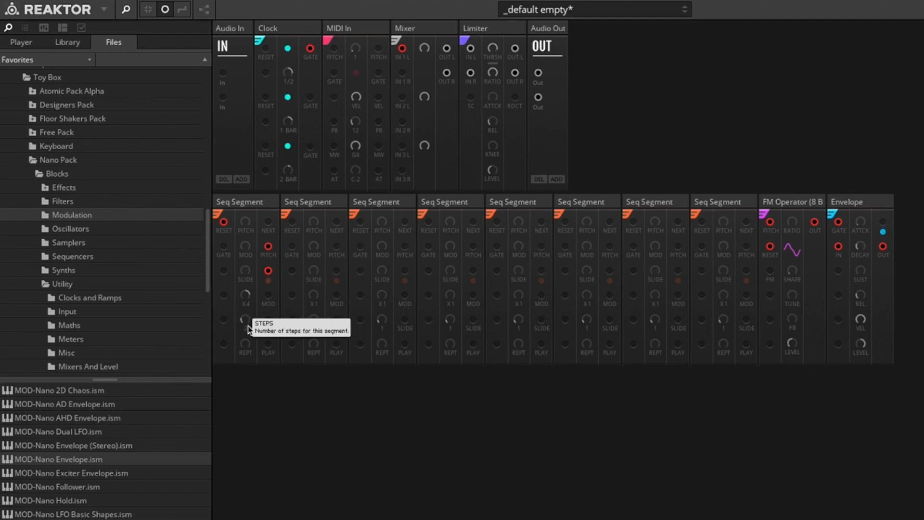
left_click(248, 319)
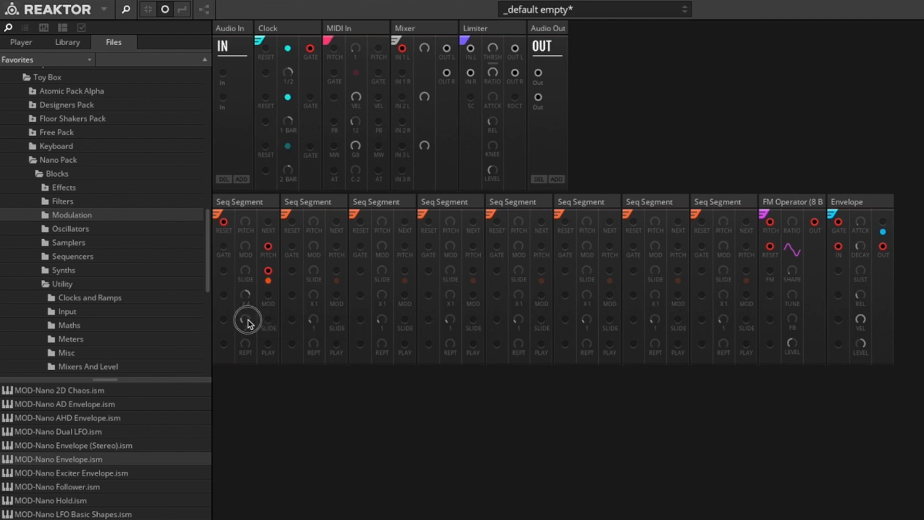
left_click_drag(248, 319, 248, 297)
left_click_drag(250, 325, 248, 305)
left_click_drag(249, 321, 253, 263)
left_click_drag(244, 322, 244, 365)
mouse_move(245, 224)
left_mouse_down()
mouse_move(249, 184)
mouse_move(253, 244)
mouse_move(247, 223)
left_mouse_up()
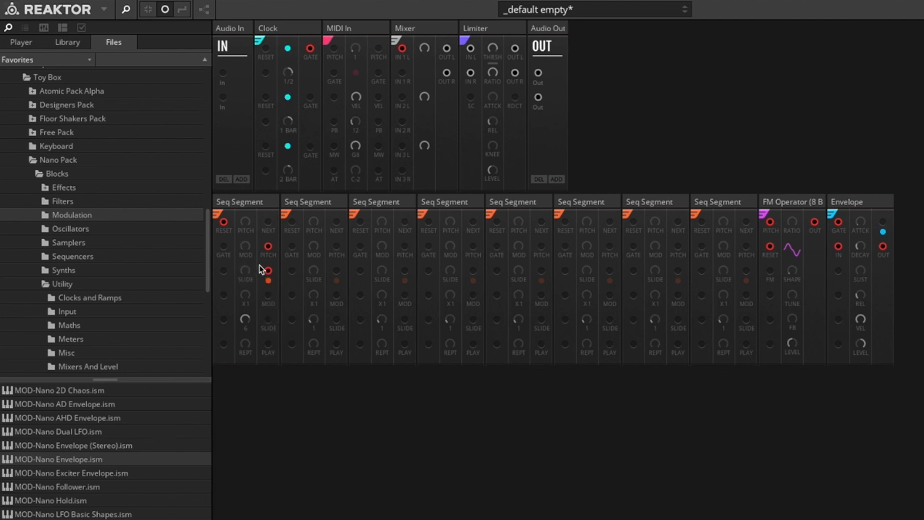
mouse_move(246, 256)
left_mouse_down()
mouse_move(246, 274)
mouse_move(250, 233)
mouse_move(251, 263)
left_mouse_up()
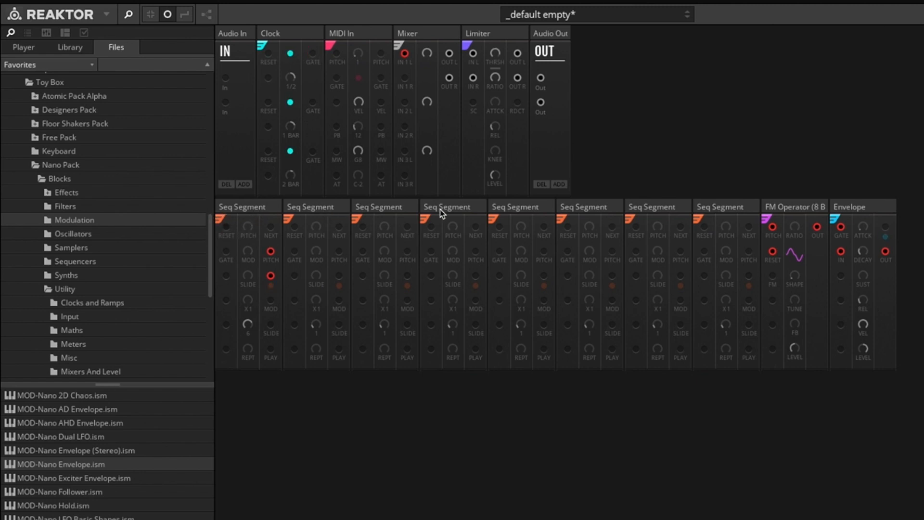
Step: Chain the first segment's NEXT output to the second segment's RESET, and check the cable connections of the FM Operator and Envelope
left_click_drag(271, 228, 296, 230)
mouse_move(312, 54)
left_mouse_down()
mouse_move(229, 232)
mouse_move(336, 77)
mouse_move(322, 56)
left_mouse_up()
left_click(799, 212)
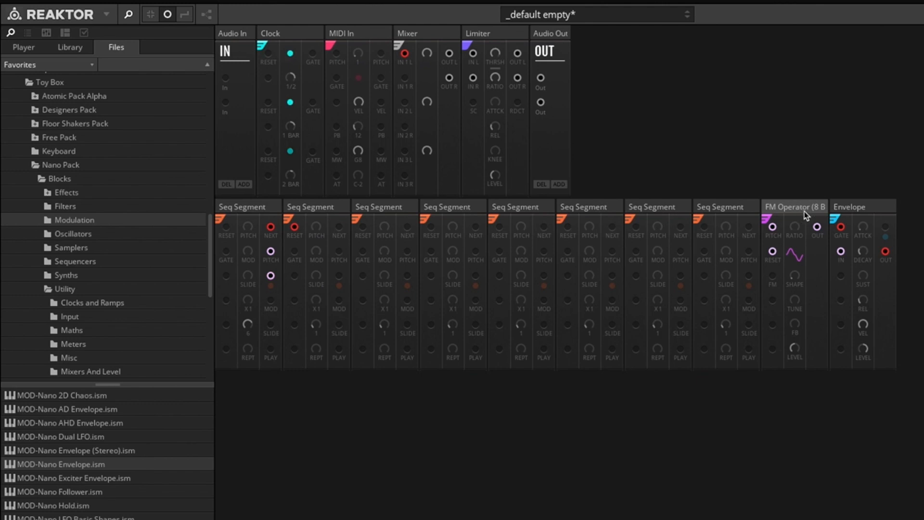
left_click(868, 209)
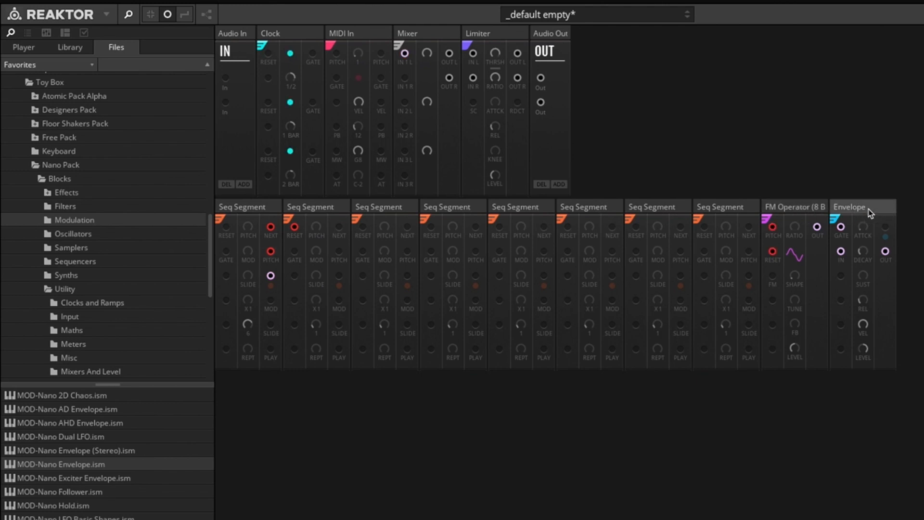
left_click(794, 209)
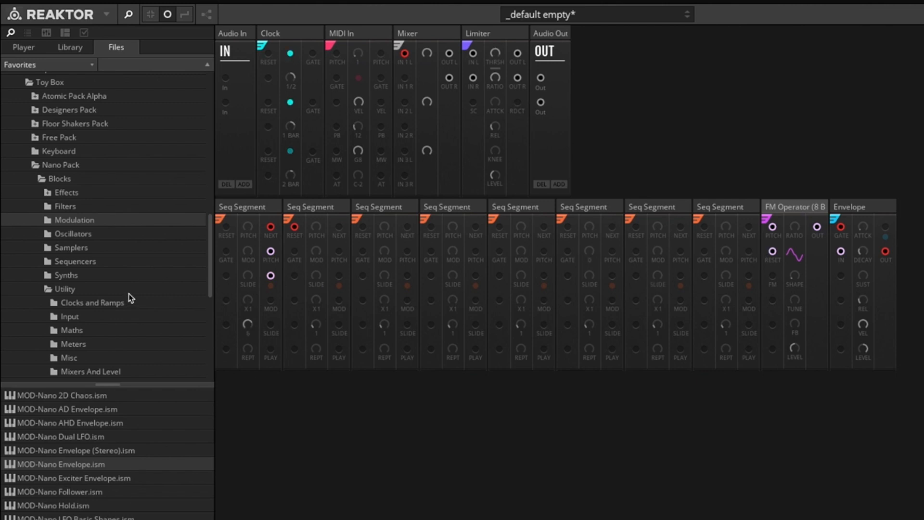
Step: Insert a Sum 12 maths utility block between the last segment and the FM Operator
scroll(128, 296, "down", 1)
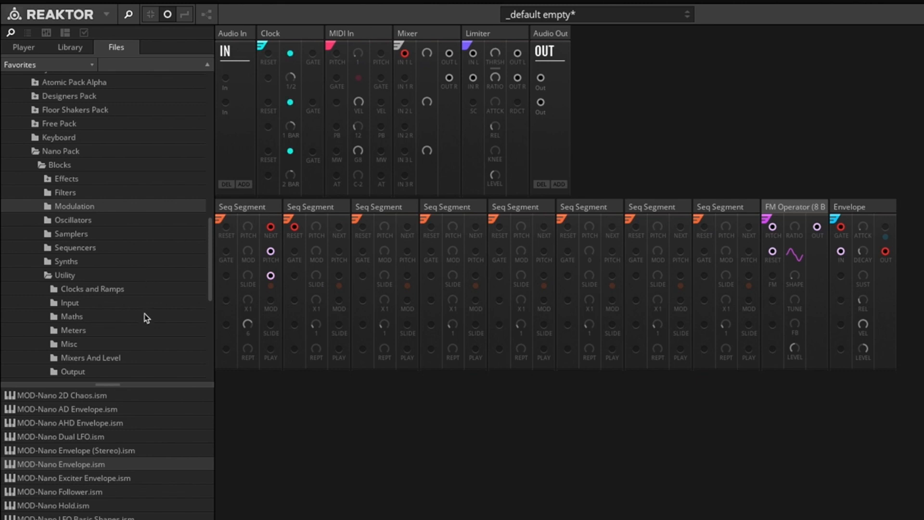
scroll(151, 310, "down", 5)
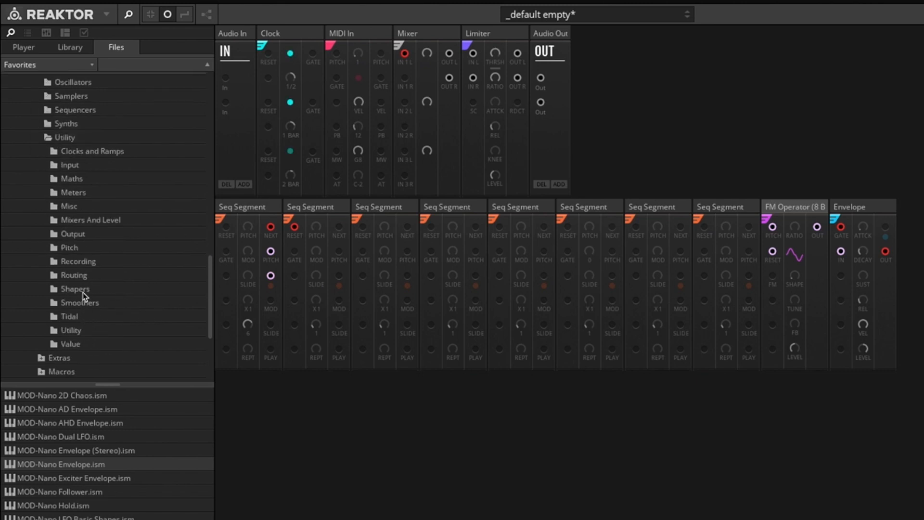
left_click(94, 180)
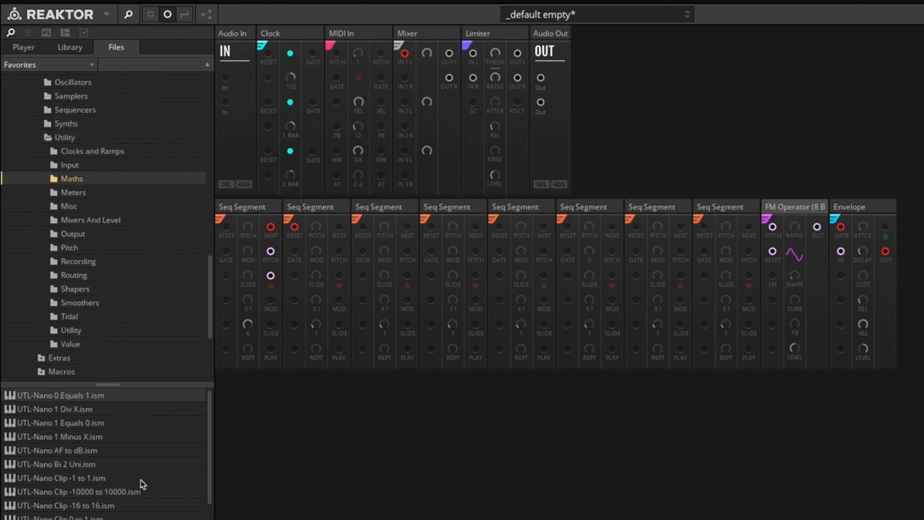
scroll(140, 506, "down", 5)
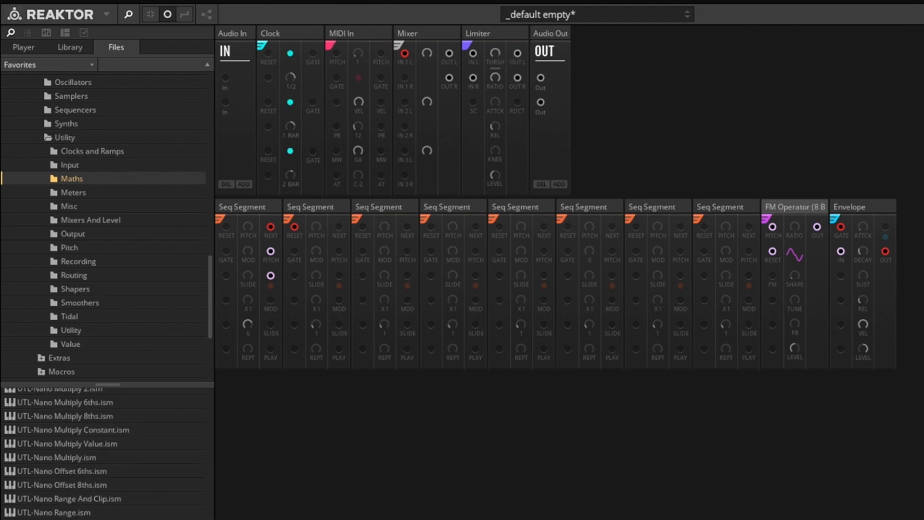
left_click_drag(646, 411, 770, 243)
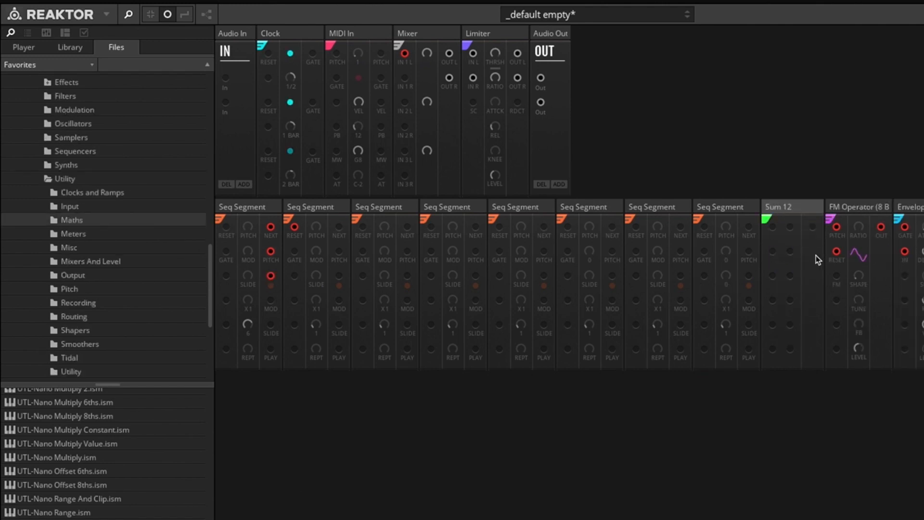
Step: Rename the Sum 12 block as PITCH
double_click(784, 207)
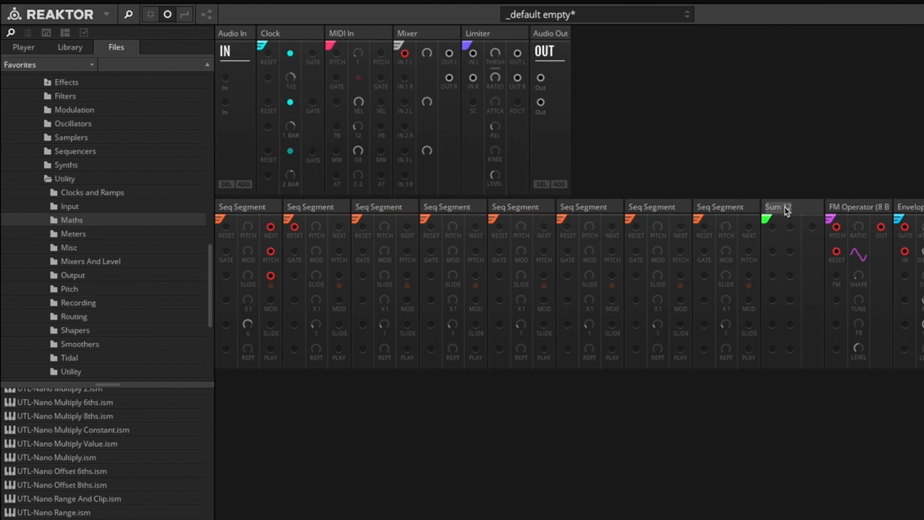
type("PITCH")
key("Return")
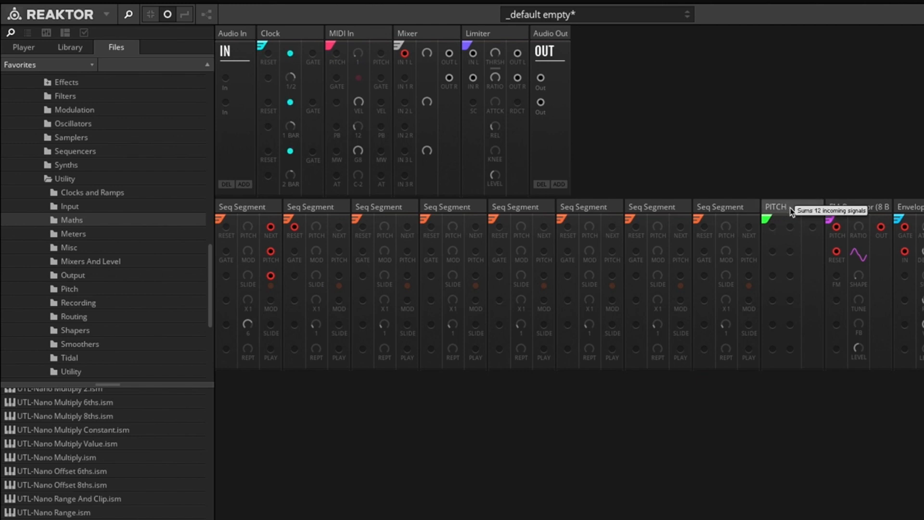
Step: Duplicate the PITCH sum block and rename the copy as GATE
right_click(785, 208)
left_click(800, 230)
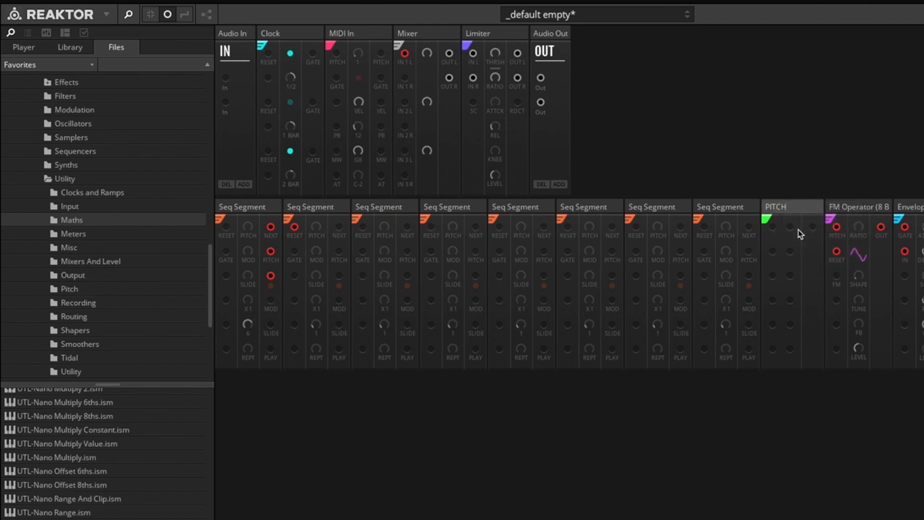
double_click(848, 212)
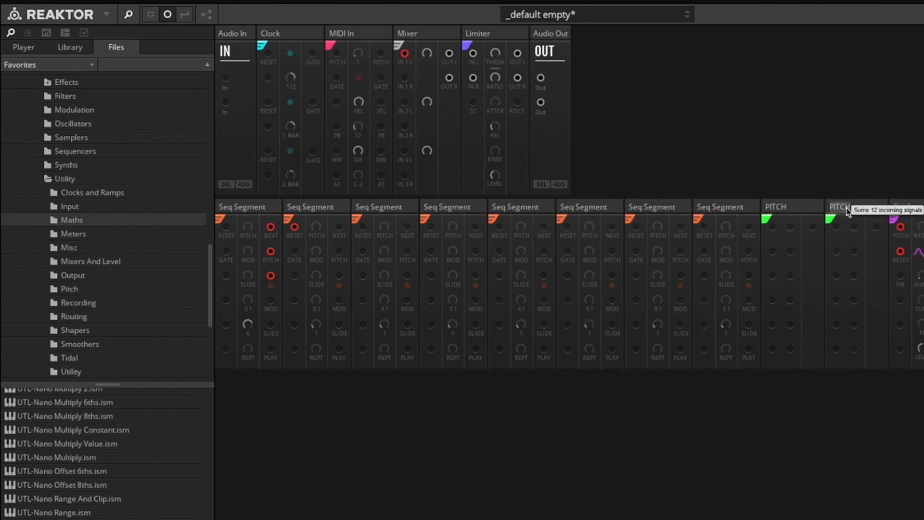
type("GATE")
key("Return")
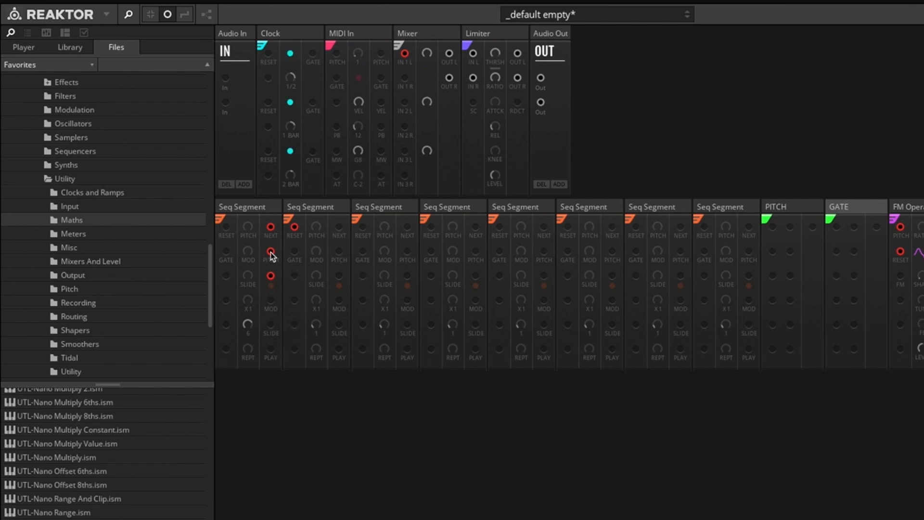
Step: Route the PITCH outputs of the first two segments into the PITCH sum block and its output to the FM Operator's PITCH
left_click_drag(271, 252, 772, 226)
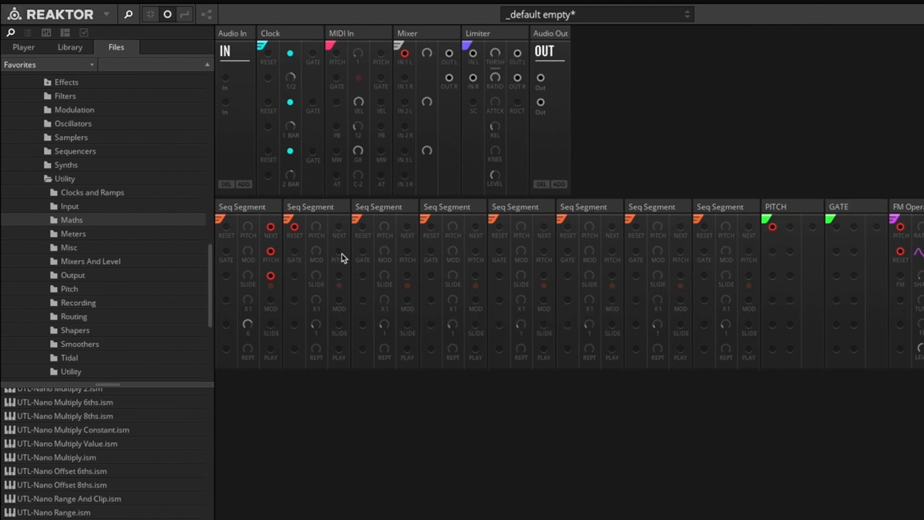
left_click_drag(339, 250, 900, 228)
left_click_drag(855, 243, 902, 229)
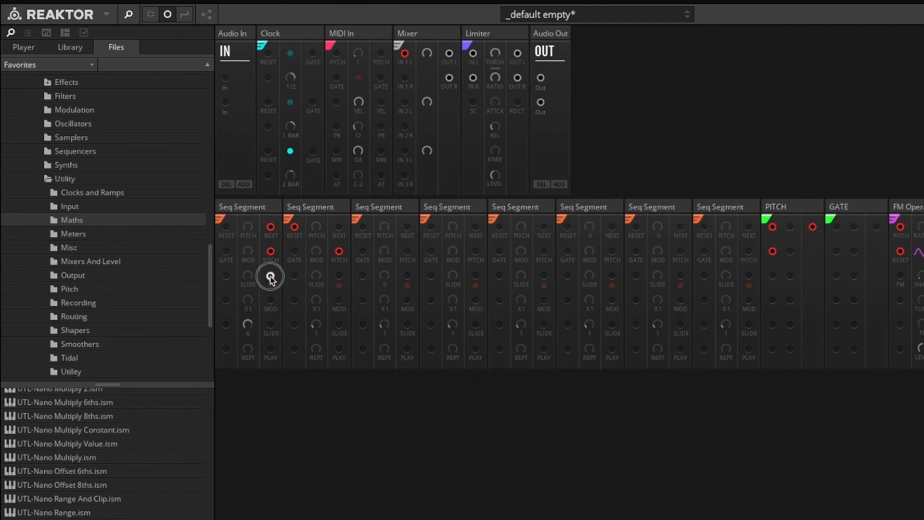
Step: Route the gate outputs of the first two segments into the GATE sum block and feed its output to the voice
left_click_drag(270, 275, 836, 227)
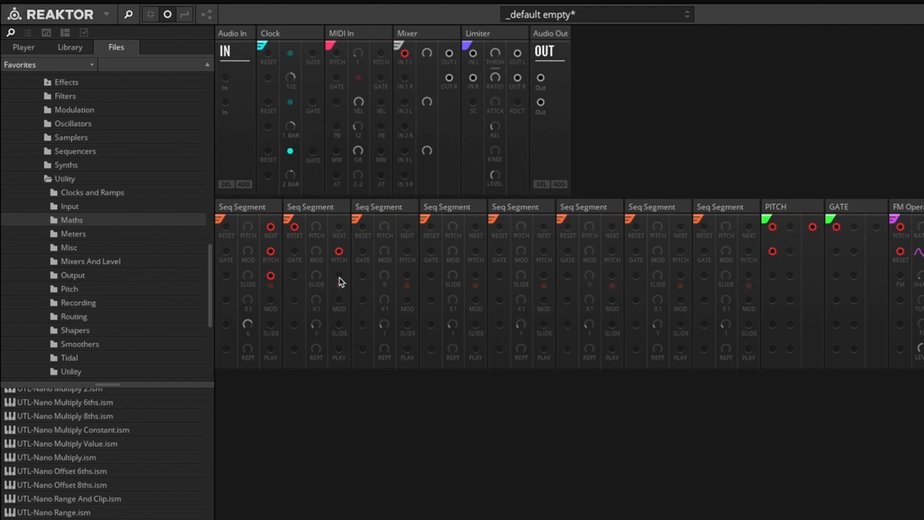
mouse_move(339, 276)
left_mouse_down()
mouse_move(520, 295)
mouse_move(817, 274)
mouse_move(857, 228)
mouse_move(901, 254)
mouse_move(877, 228)
mouse_move(900, 251)
left_mouse_up()
left_click_drag(876, 227, 923, 261)
Step: Drive the first segment's RESET from the Clock's 1/2 gate with 1 step, and raise the second segment's pitch
left_click_drag(312, 53, 226, 228)
left_click_drag(247, 336, 262, 420)
left_click_drag(321, 227, 323, 201)
Step: Try faster speed multipliers on the first segment, and unplug and reconnect the clock gate at its RESET
left_click(249, 301)
left_click_drag(249, 301, 255, 278)
left_click(248, 302)
left_click_drag(226, 227, 263, 184)
left_click_drag(207, 259, 211, 254)
left_click_drag(312, 54, 225, 226)
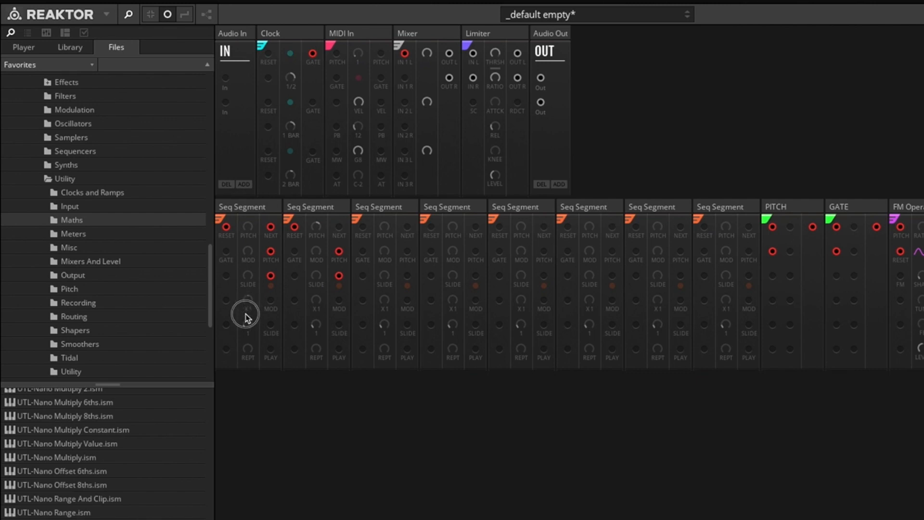
Step: Set the first two segments' speed multiplier to /2 and chain NEXT to RESET from the second segment through the eighth
left_click_drag(246, 317, 243, 336)
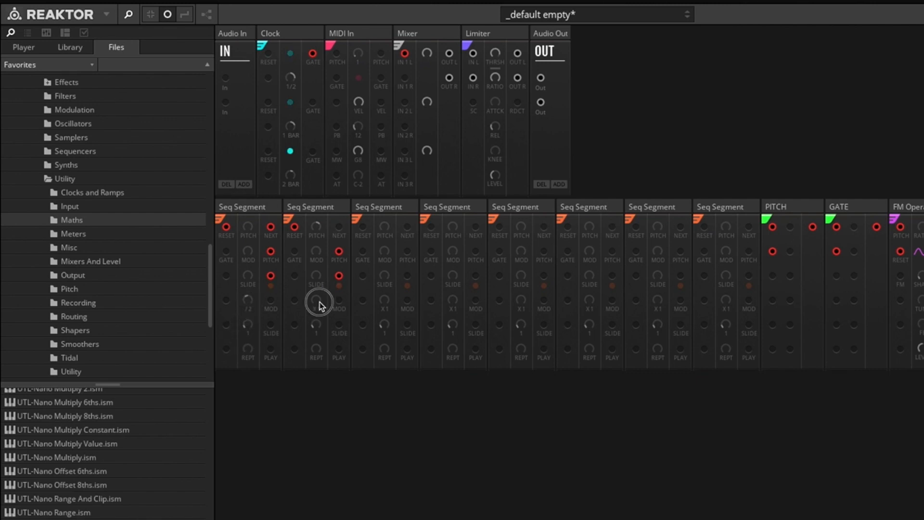
left_click_drag(319, 305, 319, 328)
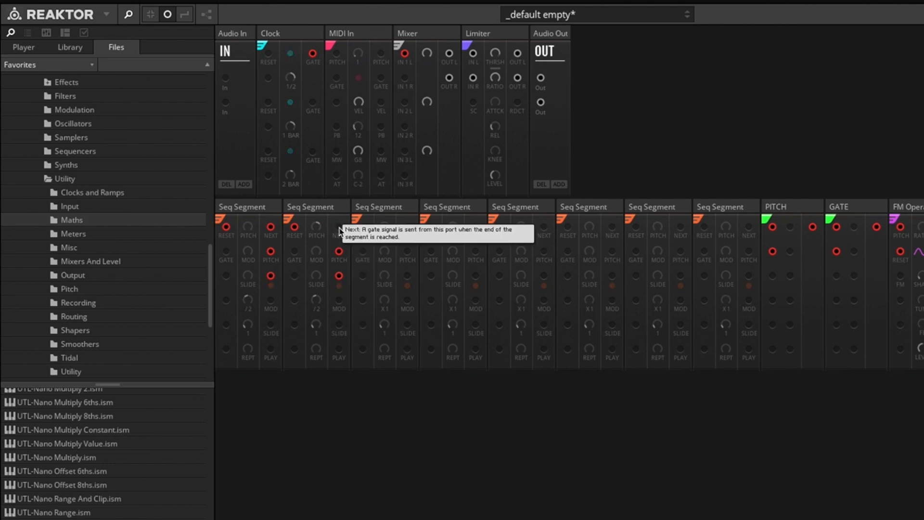
left_click_drag(338, 227, 704, 227)
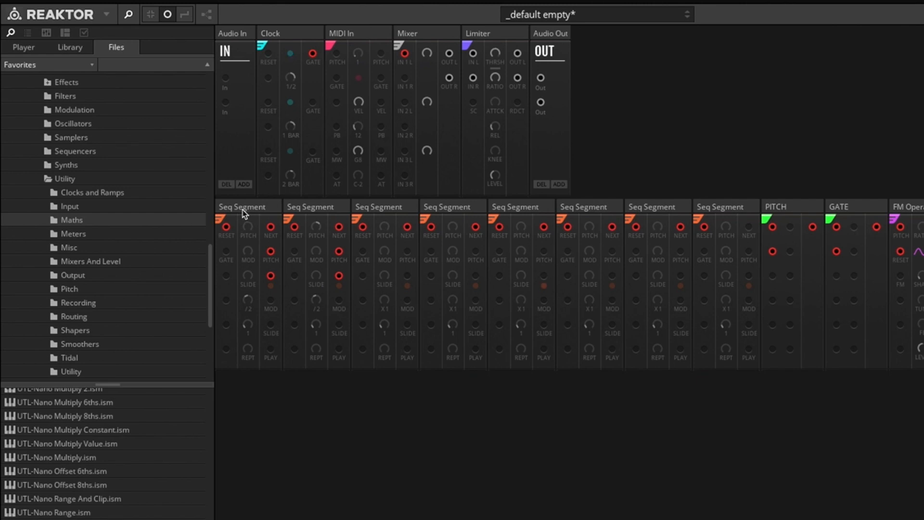
Step: Connect the PITCH outputs of segments three to five to the PITCH sum block and adjust the third segment's pitch
mouse_move(244, 213)
left_click_drag(407, 252, 772, 276)
left_click_drag(475, 251, 772, 299)
left_click_drag(546, 253, 756, 321)
left_click_drag(385, 227, 385, 269)
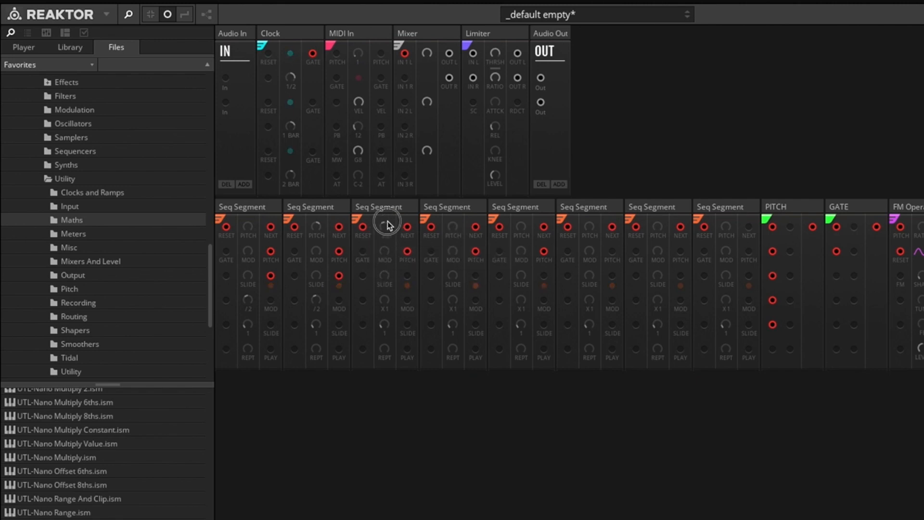
mouse_move(387, 225)
left_mouse_down()
mouse_move(402, 160)
mouse_move(386, 229)
left_mouse_up()
Step: Connect the gate outputs of segments three to five to the next free inputs of the GATE sum block
left_click_drag(407, 276, 837, 276)
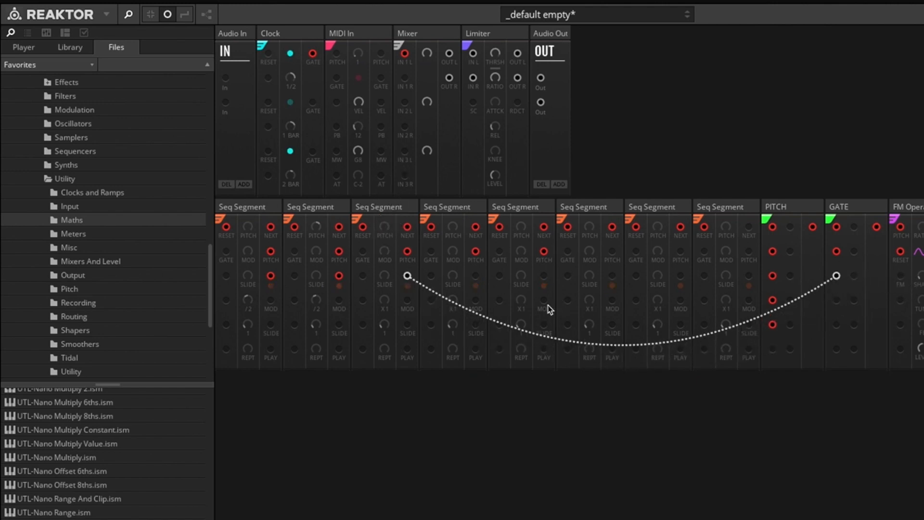
left_click_drag(475, 275, 838, 302)
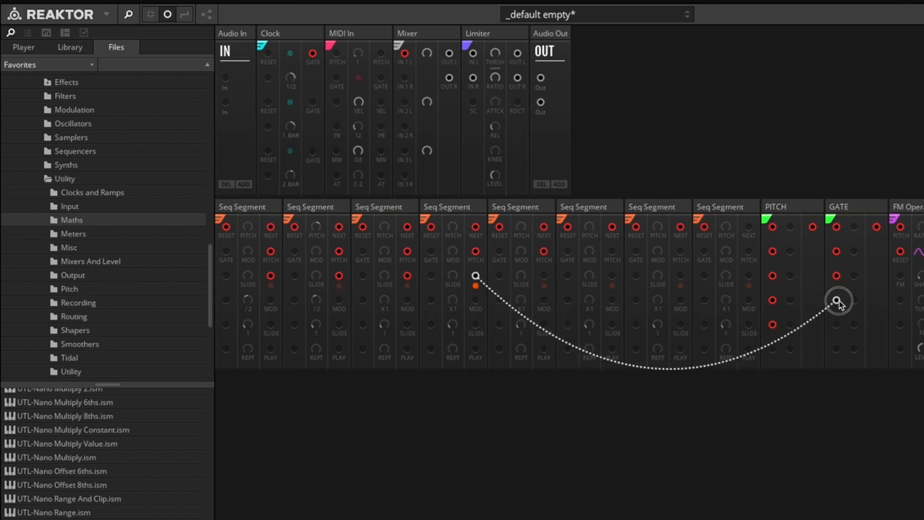
left_click_drag(543, 275, 837, 327)
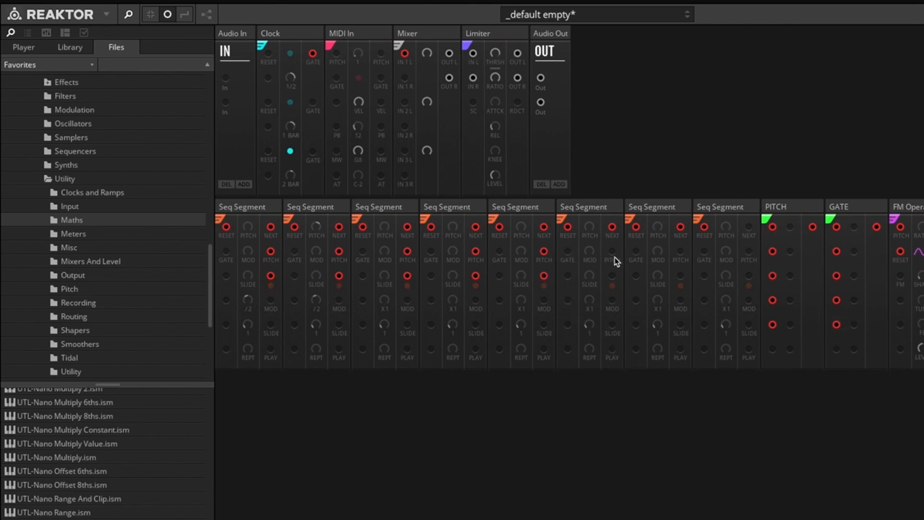
Step: Connect the pitch and gate outputs of segments six to eight to the free inputs of the PITCH and GATE sum blocks
left_click_drag(612, 251, 773, 349)
left_click_drag(681, 251, 790, 230)
left_click_drag(749, 252, 789, 251)
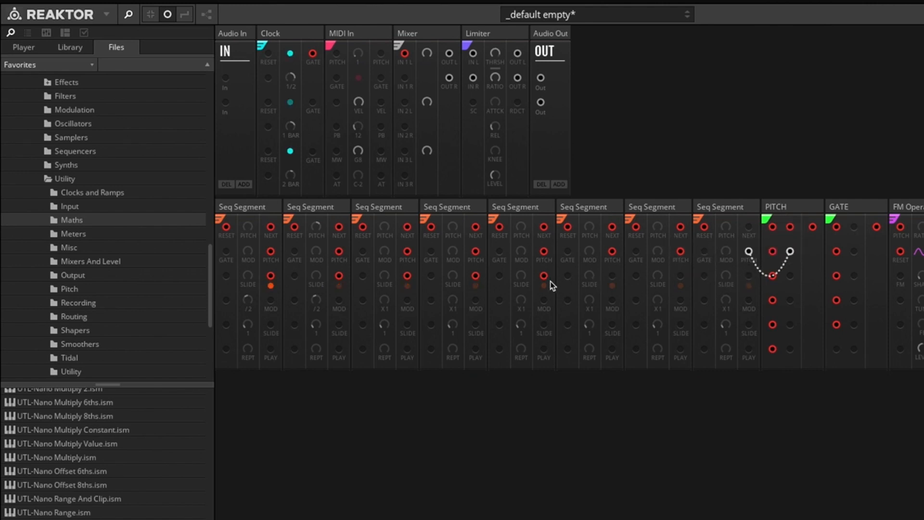
left_click_drag(612, 277, 836, 350)
left_click_drag(680, 277, 853, 228)
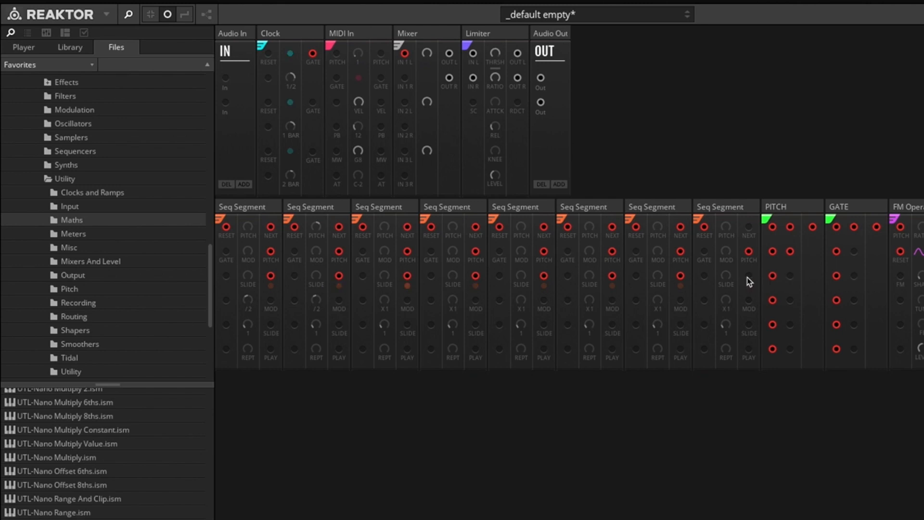
left_click_drag(748, 275, 837, 252)
Step: Insert a Scale pitch utility block between GATE and the FM Operator, and route the PITCH sum output into its IN 1
scroll(91, 313, "down", 1)
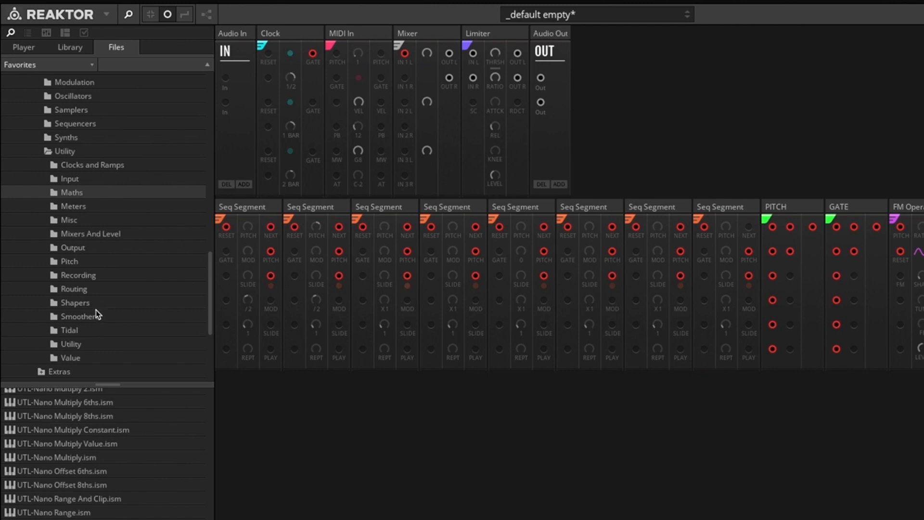
left_click(88, 264)
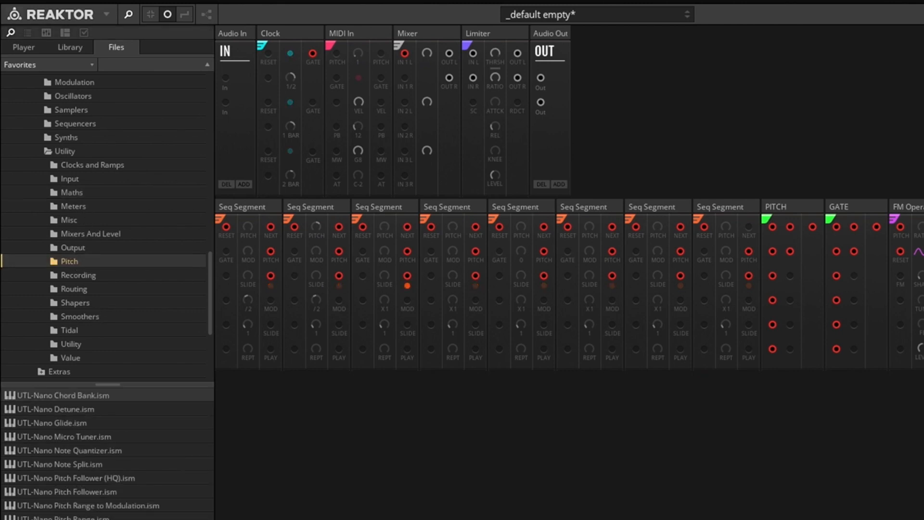
left_click_drag(62, 395, 900, 266)
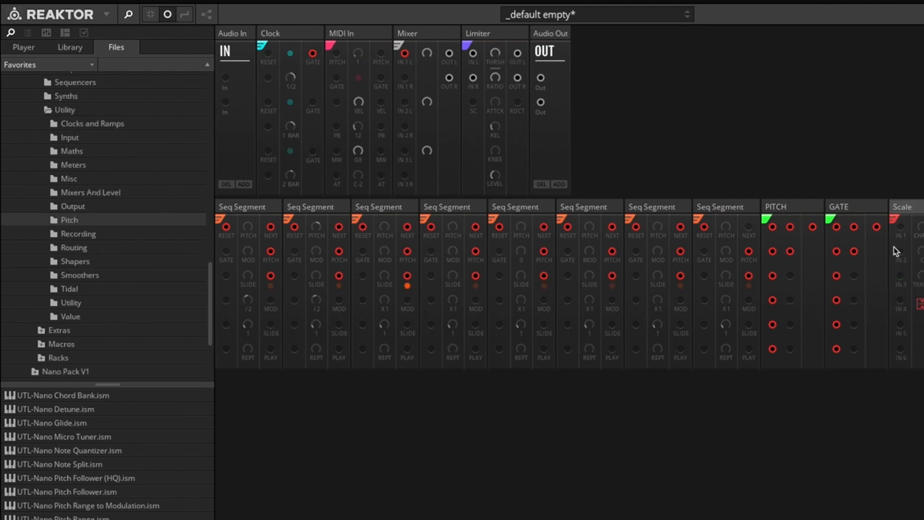
left_click_drag(813, 231, 905, 235)
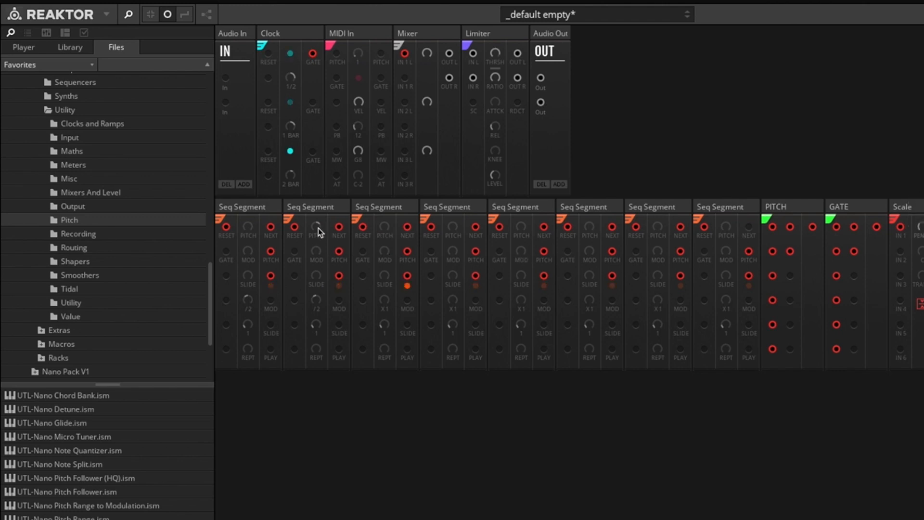
Step: Give segments three to eight different pitch values, lowering the third and sixth and raising the others
left_click_drag(386, 229, 384, 246)
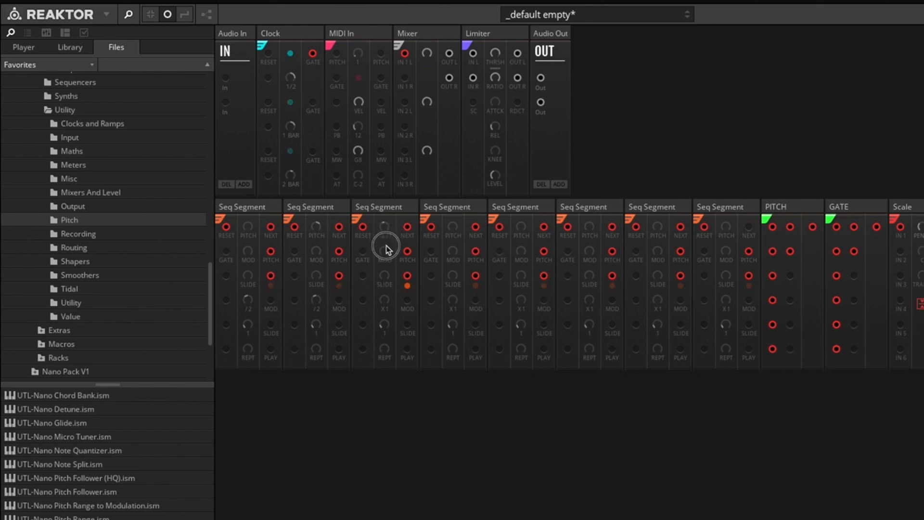
left_click_drag(453, 231, 462, 208)
left_click_drag(523, 232, 531, 189)
mouse_move(586, 229)
left_mouse_down()
mouse_move(592, 216)
mouse_move(594, 242)
left_mouse_up()
left_click_drag(659, 230, 657, 207)
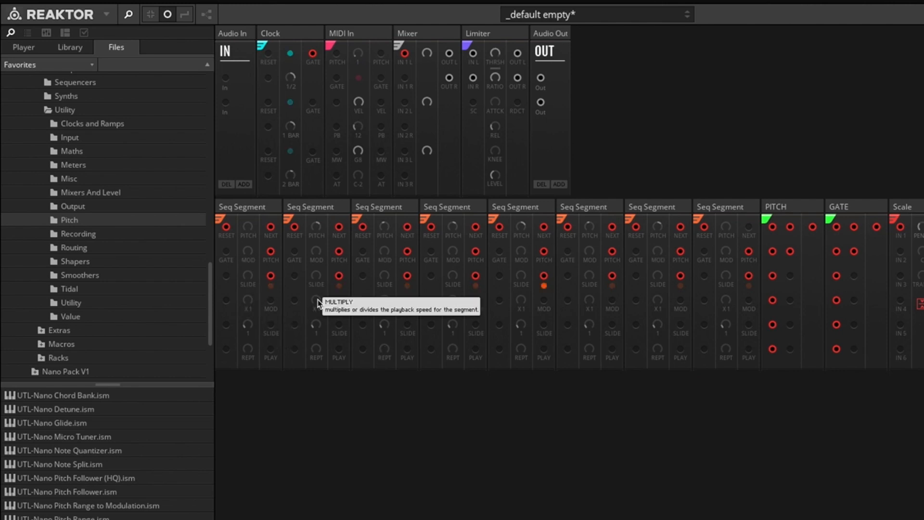
left_click_drag(726, 241, 740, 179)
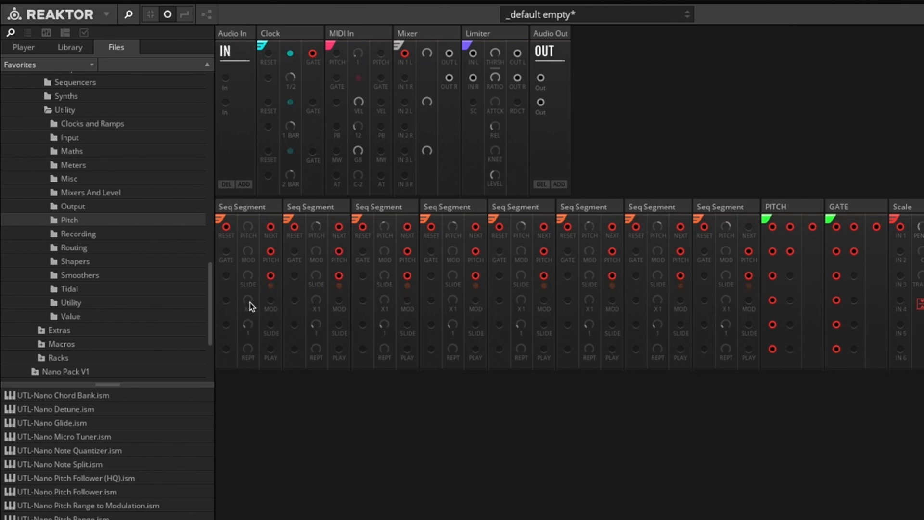
Step: Set the speed multiplier of the first four segments to /2
left_click_drag(249, 306, 250, 324)
left_click_drag(314, 305, 318, 335)
left_click_drag(385, 300, 385, 324)
left_click_drag(452, 302, 452, 324)
Step: Try different step counts on the first segment and settle on 3 steps
left_click_drag(249, 326, 251, 310)
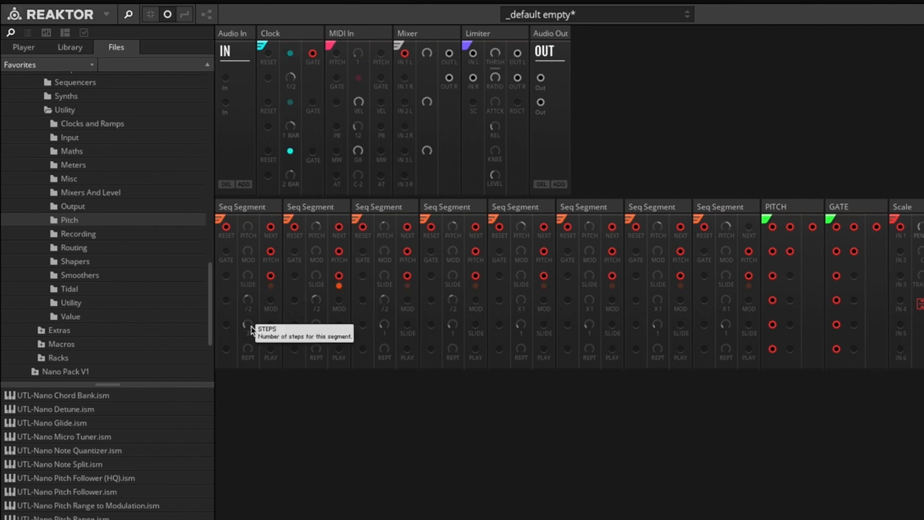
left_click_drag(250, 330, 252, 291)
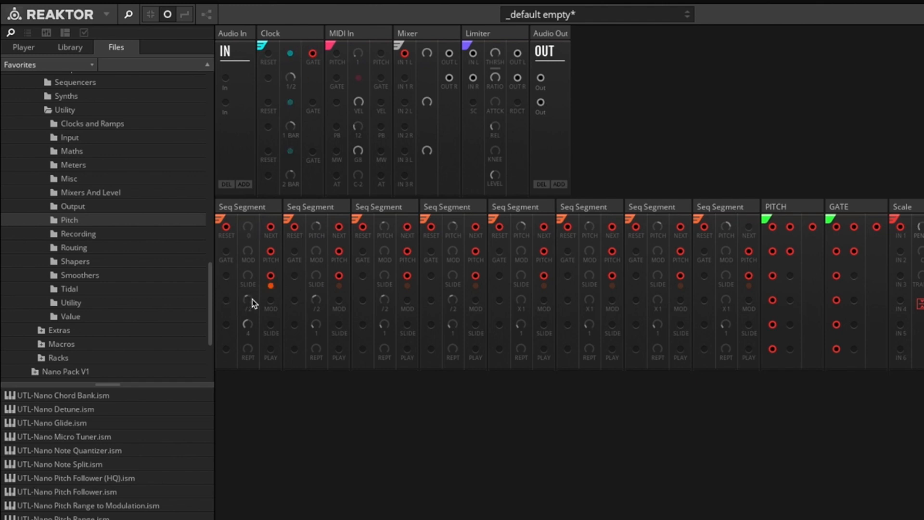
left_click_drag(247, 324, 249, 343)
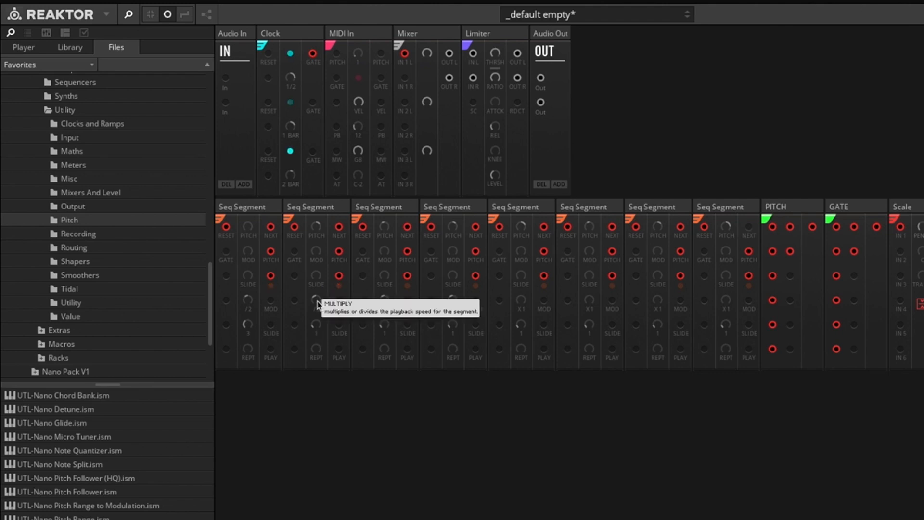
Step: Try /1.5 on the second segment, and set the speed multiplier of the second and third segments to X1
left_click_drag(316, 302, 320, 284)
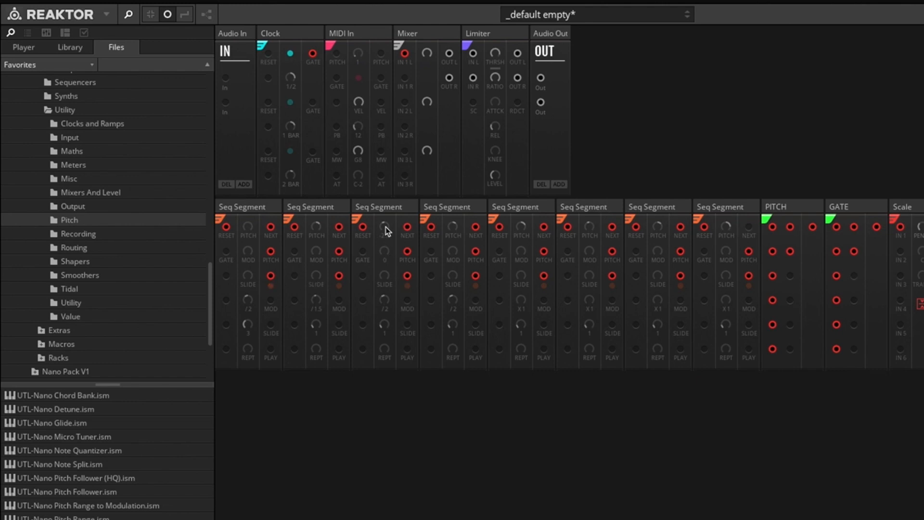
left_click(384, 208)
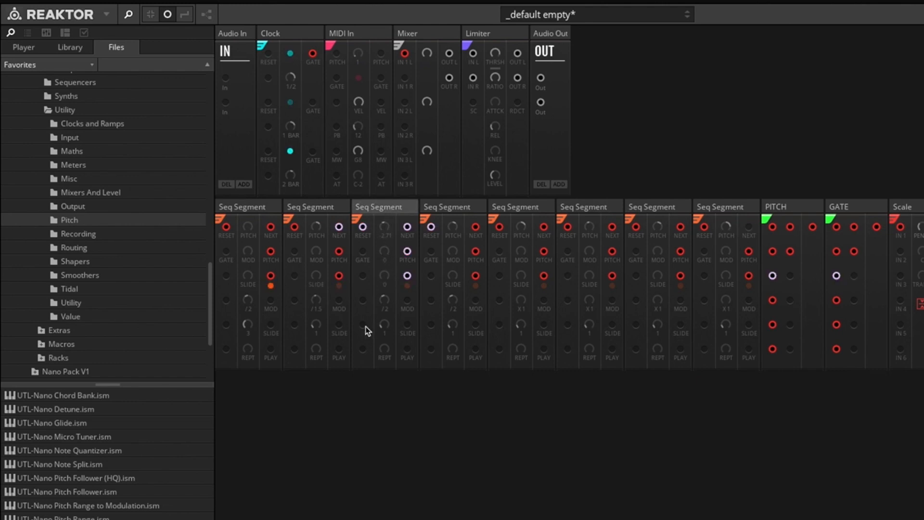
left_click(320, 287)
left_click_drag(321, 286, 321, 282)
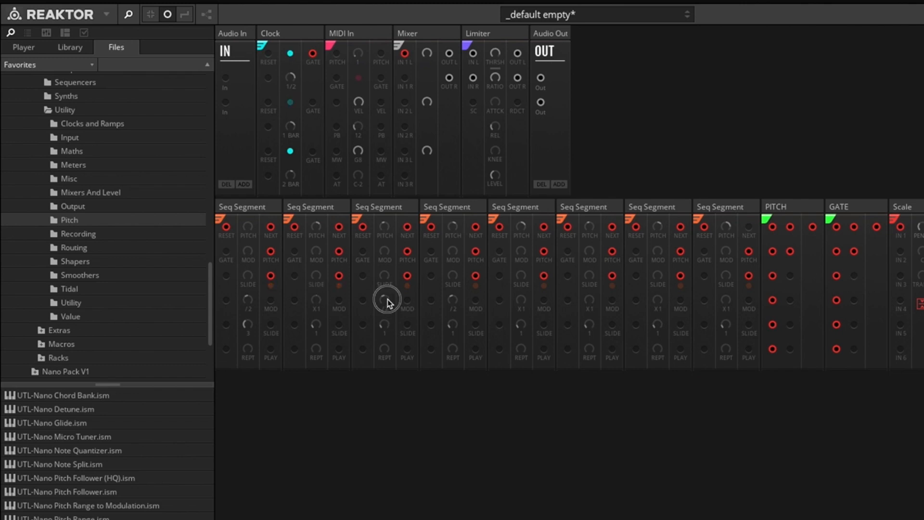
left_click_drag(387, 300, 388, 275)
Step: Try faster speed multipliers and step counts up to 8 on the second segment
mouse_move(319, 350)
left_mouse_down()
mouse_move(321, 336)
mouse_move(324, 345)
left_mouse_up()
left_click_drag(316, 305, 325, 287)
left_click_drag(322, 330, 320, 312)
mouse_move(317, 300)
left_mouse_down()
mouse_move(316, 315)
mouse_move(320, 287)
left_mouse_up()
left_click_drag(317, 301, 318, 269)
left_click_drag(316, 326, 320, 265)
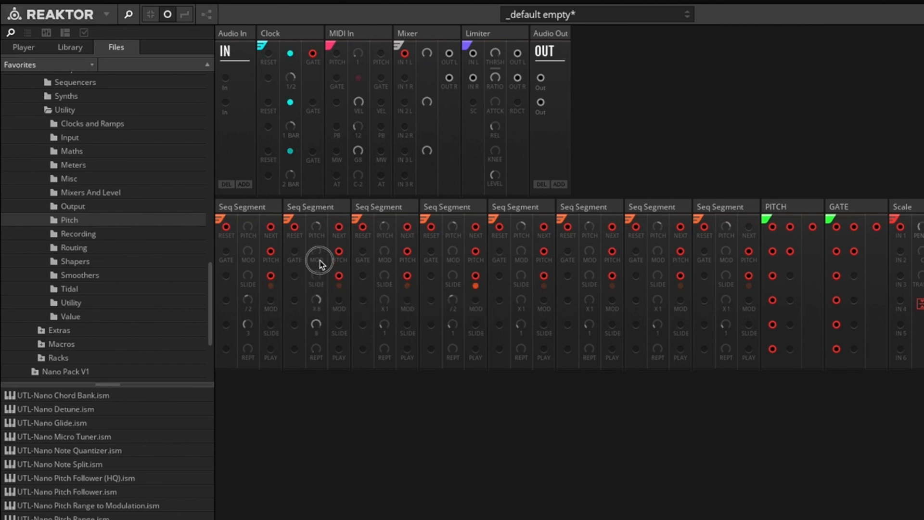
Step: Set the second segment to 4 steps at X1 speed and switch its playback mode to HOLD
left_click(315, 323)
mouse_move(315, 323)
left_mouse_down()
mouse_move(313, 309)
mouse_move(317, 407)
mouse_move(318, 325)
left_mouse_up()
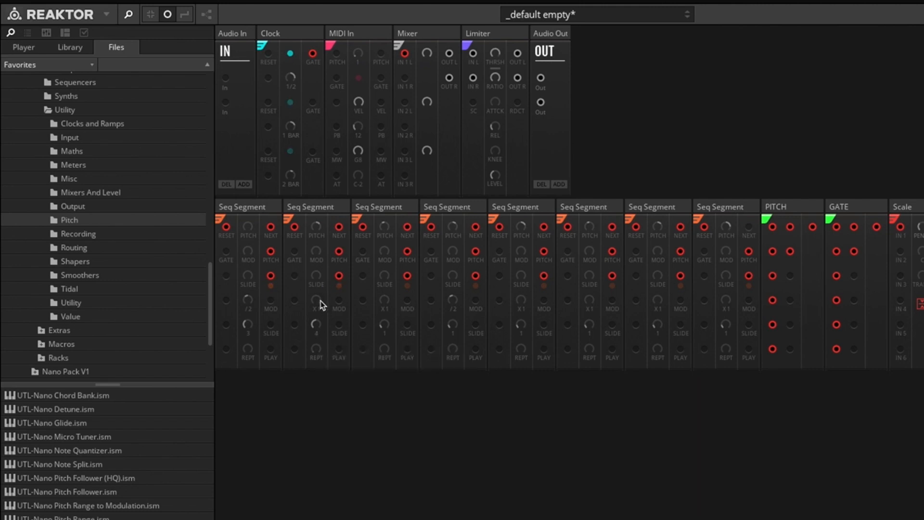
left_click(318, 348)
left_click_drag(319, 348, 319, 338)
left_click_drag(319, 353, 320, 363)
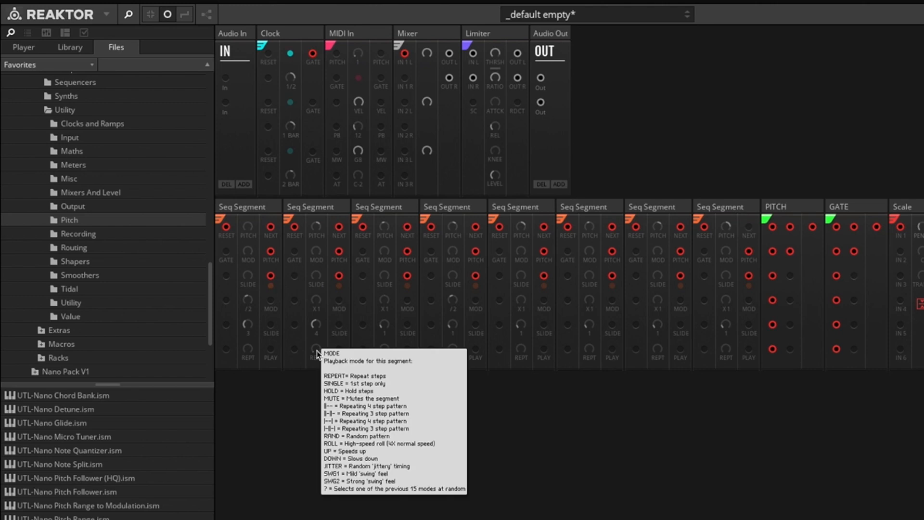
left_click_drag(317, 353, 318, 327)
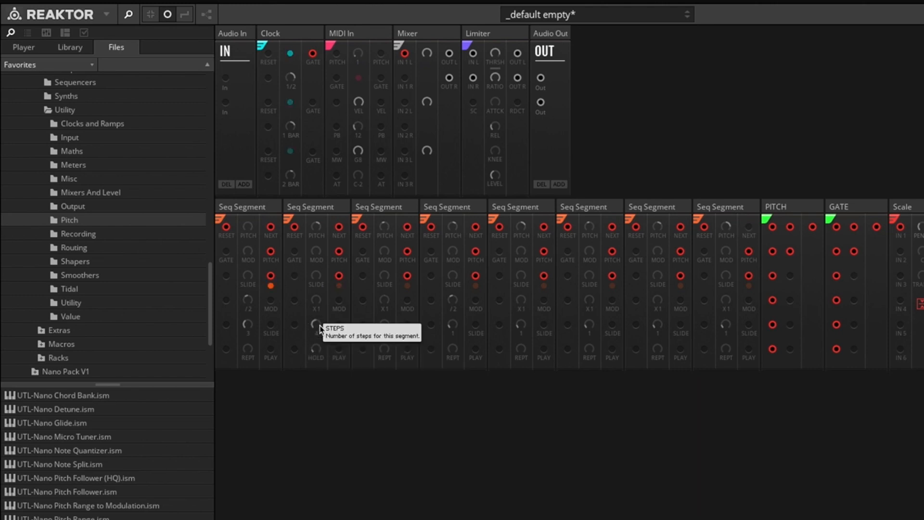
Step: Try the MUTE playback mode, further modes and a different speed multiplier on the second segment
left_click_drag(321, 355, 321, 339)
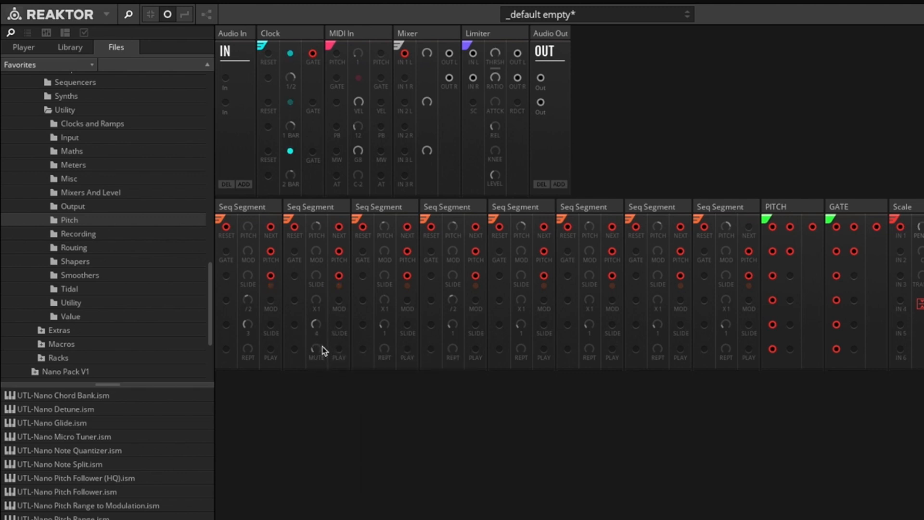
left_click_drag(322, 350, 322, 336)
left_click_drag(316, 303, 320, 279)
left_click_drag(318, 348, 320, 330)
Step: Try different step counts on the second segment, ending on 3 steps at X1 speed in ROLL mode
left_click_drag(316, 325, 317, 363)
left_click(318, 329)
left_click_drag(317, 331, 320, 288)
left_click_drag(319, 351, 316, 405)
left_click_drag(318, 311, 319, 326)
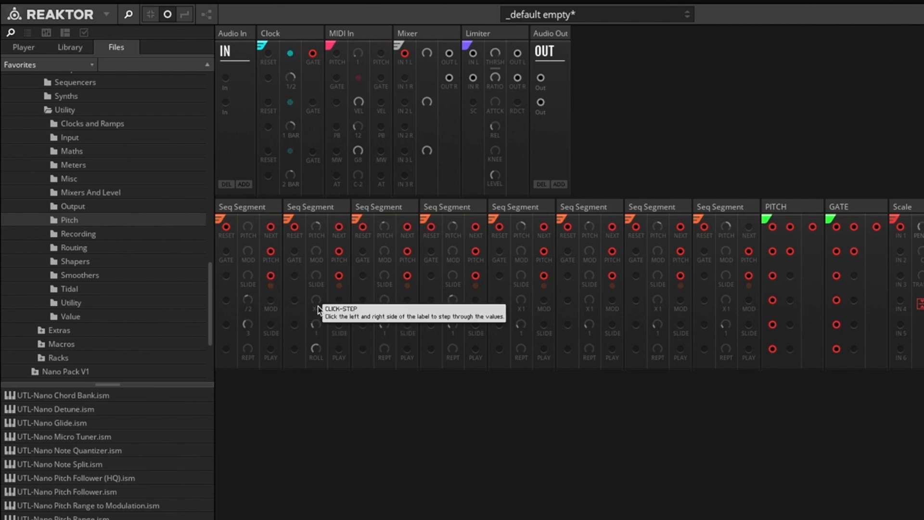
left_click_drag(314, 323, 319, 297)
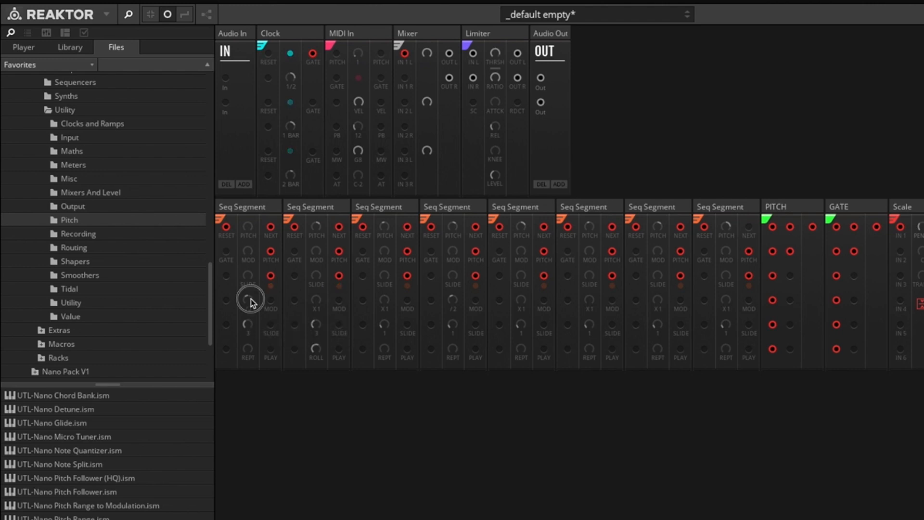
Step: Set the first and fourth segments to X1 speed, with 1 step on the first and 2 steps on the third
left_click_drag(250, 299, 253, 281)
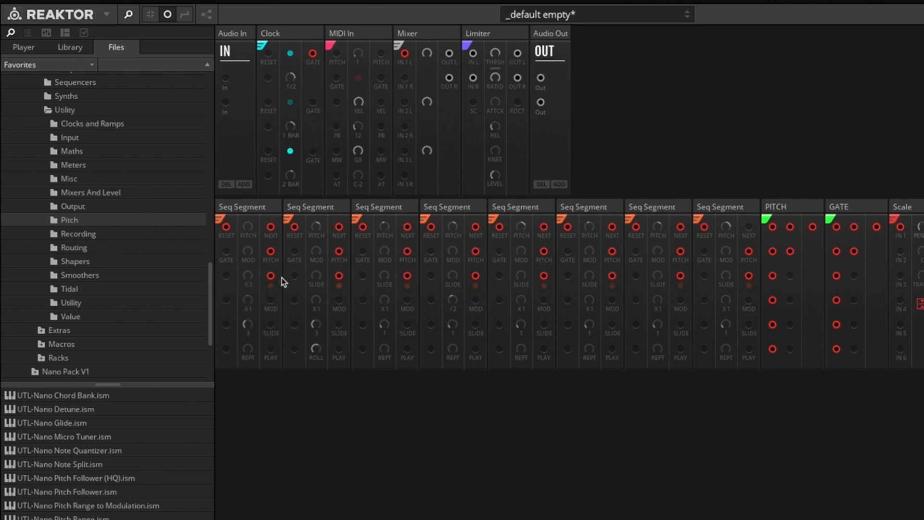
left_click_drag(456, 300, 458, 277)
left_click_drag(250, 325, 250, 361)
left_click_drag(319, 364, 319, 342)
left_click_drag(385, 325, 385, 316)
Step: Vary the pitches of the first, second, third and fifth segments, and set the second to SINGL and the fifth to HOLD
left_click_drag(388, 230, 414, 194)
left_click_drag(453, 254, 454, 273)
left_click_drag(521, 238, 525, 311)
left_click_drag(315, 356, 316, 330)
left_click_drag(522, 354, 525, 311)
left_click_drag(249, 230, 247, 332)
left_click_drag(315, 226, 314, 305)
Step: Lower the Scale block's transposition, vary the fifth to seventh segments' pitches, and set the fifth segment to 2 steps and the sixth to another playback mode
left_click_drag(920, 284, 918, 314)
left_click_drag(523, 230, 524, 289)
left_click_drag(593, 232, 598, 191)
left_click_drag(659, 227, 660, 215)
left_click_drag(596, 354, 605, 249)
left_click_drag(520, 326, 522, 297)
Step: Add a Nano Gate Sequencer block from the Sequencers folder to a new row below the segments
scroll(124, 223, "up", 1)
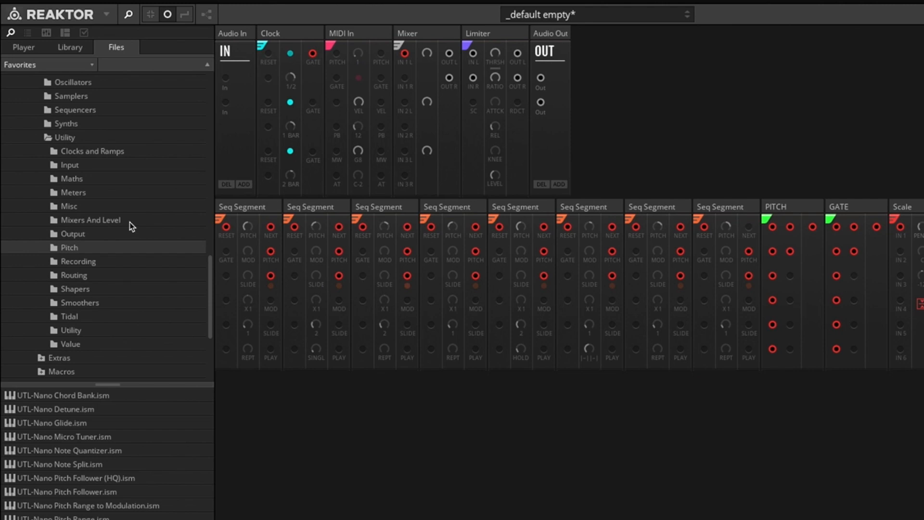
left_click(85, 111)
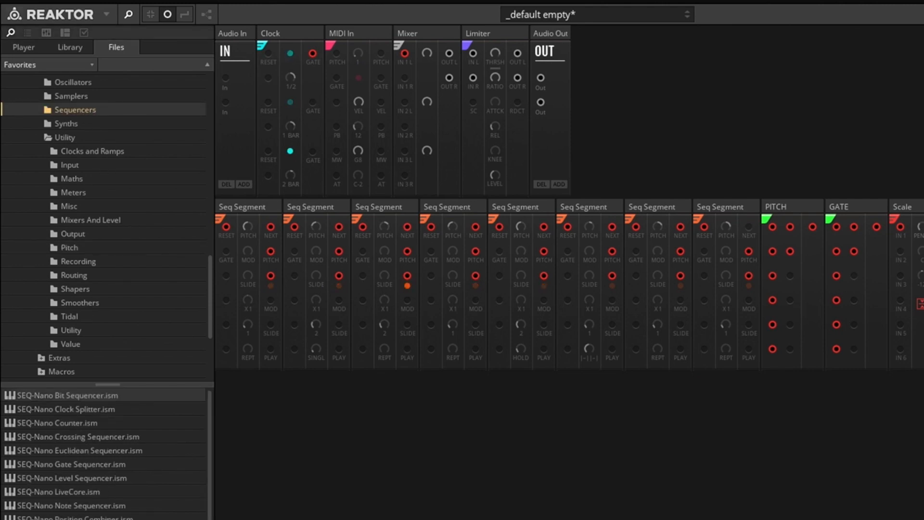
scroll(106, 452, "down", 2)
scroll(82, 391, "up", 3)
left_click(73, 464)
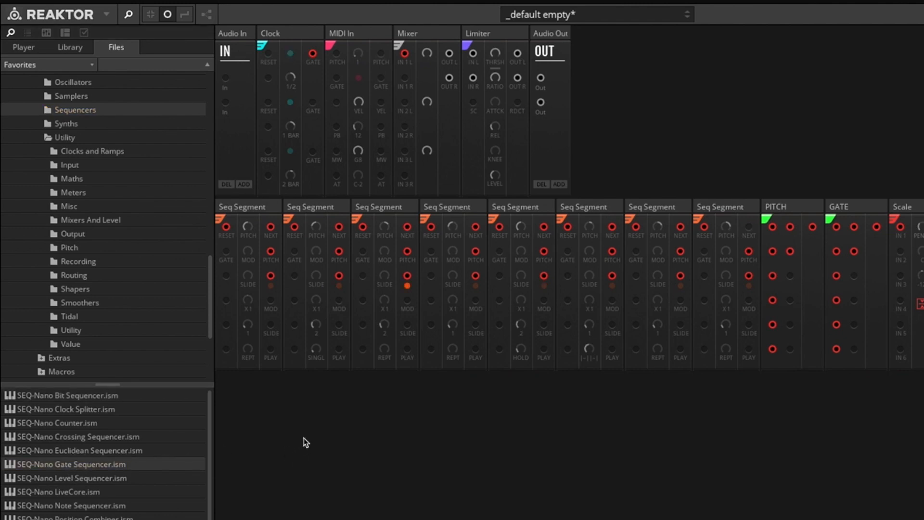
left_click_drag(73, 464, 306, 442)
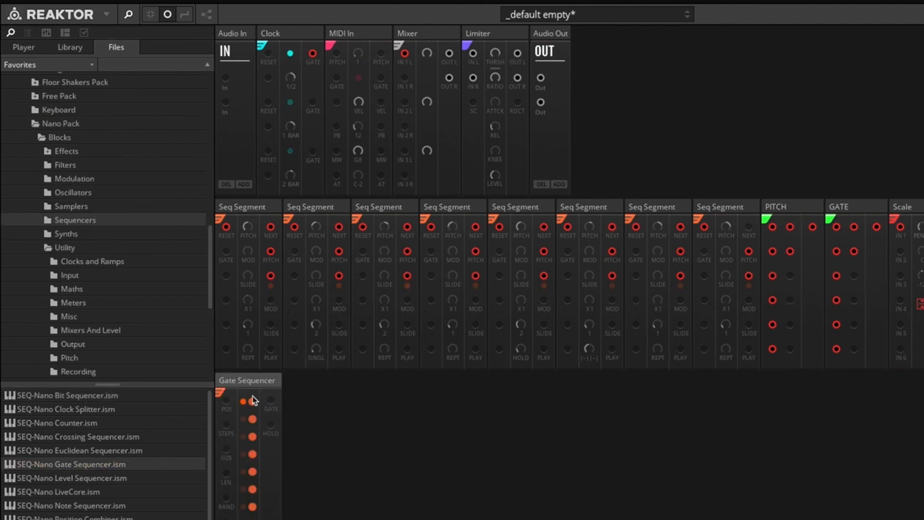
Step: Add an LFO before the Gate Sequencer, give it a rising ramp waveform at a slower rate, and wire its output to the POS input
left_click(77, 179)
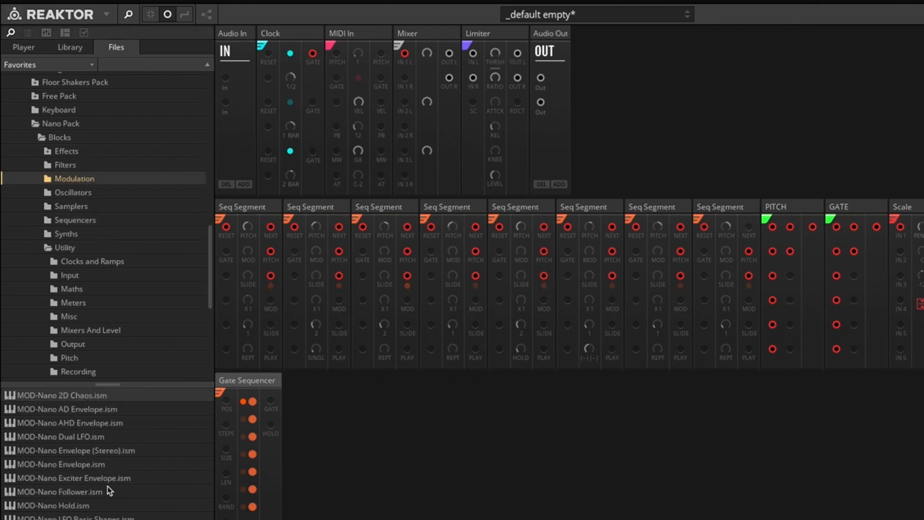
left_click_drag(62, 395, 280, 409)
left_click(255, 394)
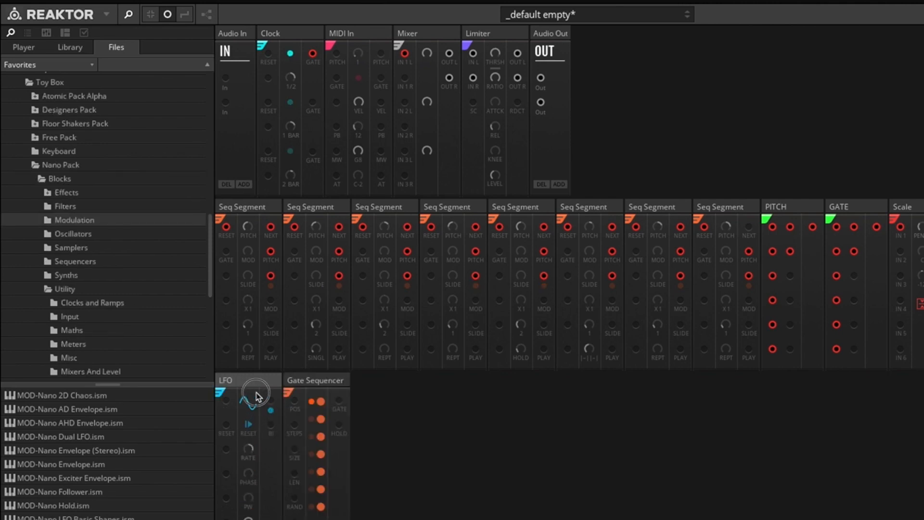
left_click(257, 407)
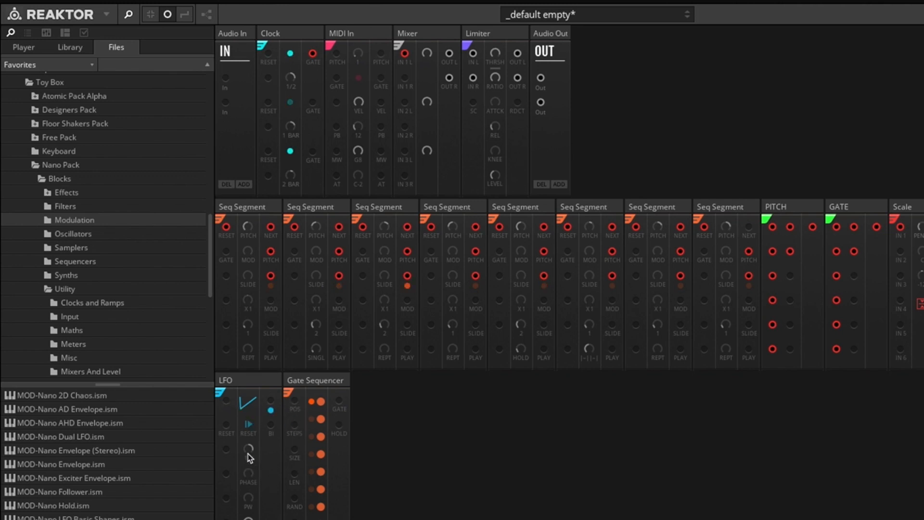
left_click_drag(247, 447, 251, 487)
left_click_drag(271, 405, 298, 406)
Step: Add a Drums (Cheap) block, trigger its RESET from the Gate Sequencer's GATE output, and wire its output to the Mixer's IN 2 L
left_click(79, 249)
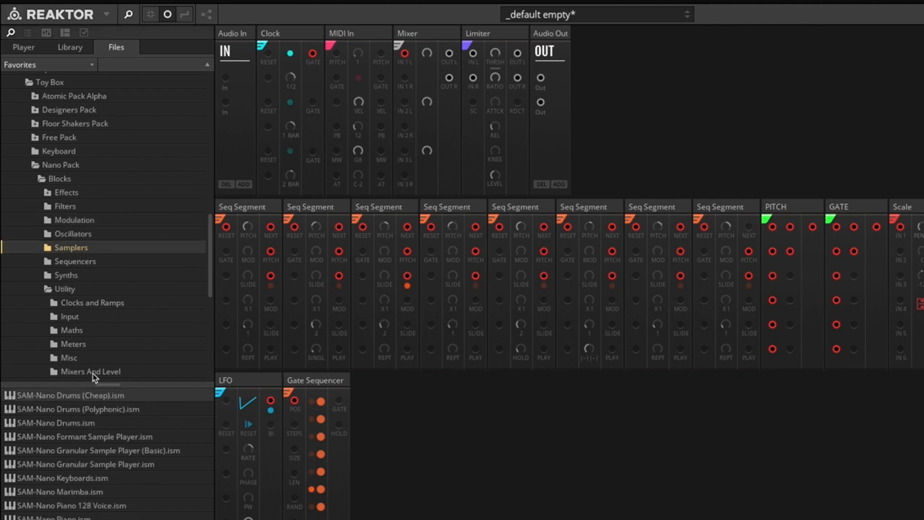
left_click_drag(89, 396, 392, 409)
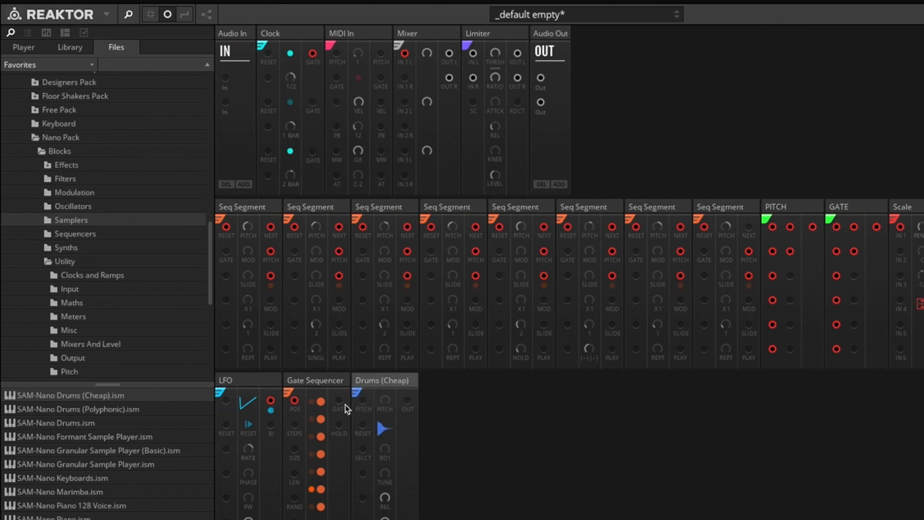
left_click_drag(338, 402, 363, 427)
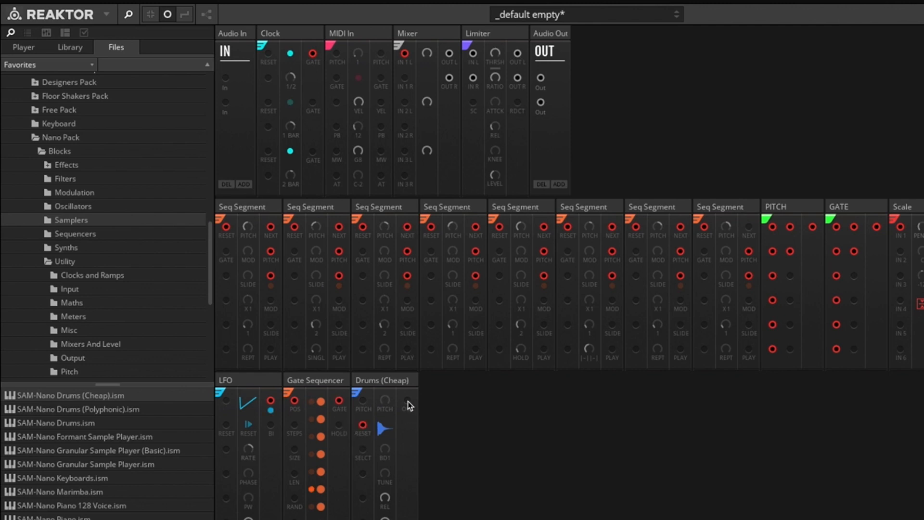
left_click_drag(425, 99, 425, 148)
left_click_drag(407, 400, 405, 105)
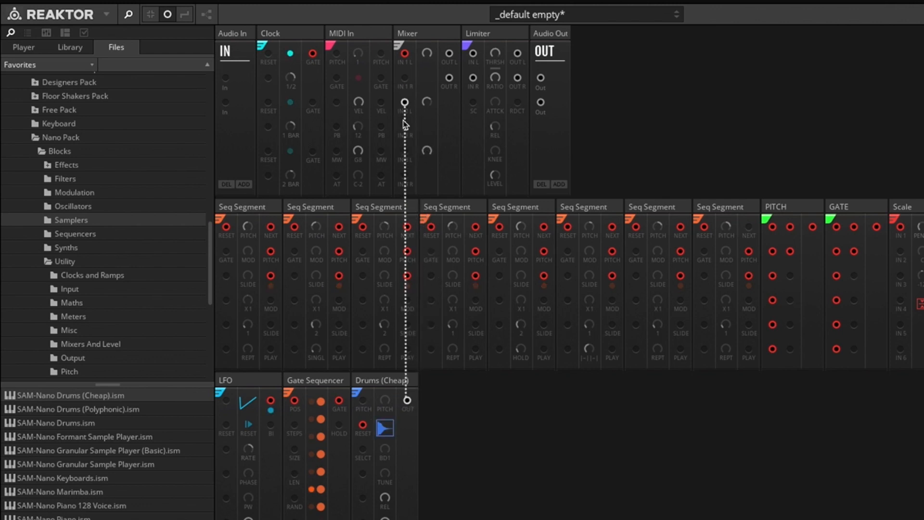
Step: Program the Gate Sequencer's pattern with steps 1, 3, 5 and 7 on and steps 2, 4 and 6 off
left_click(320, 454)
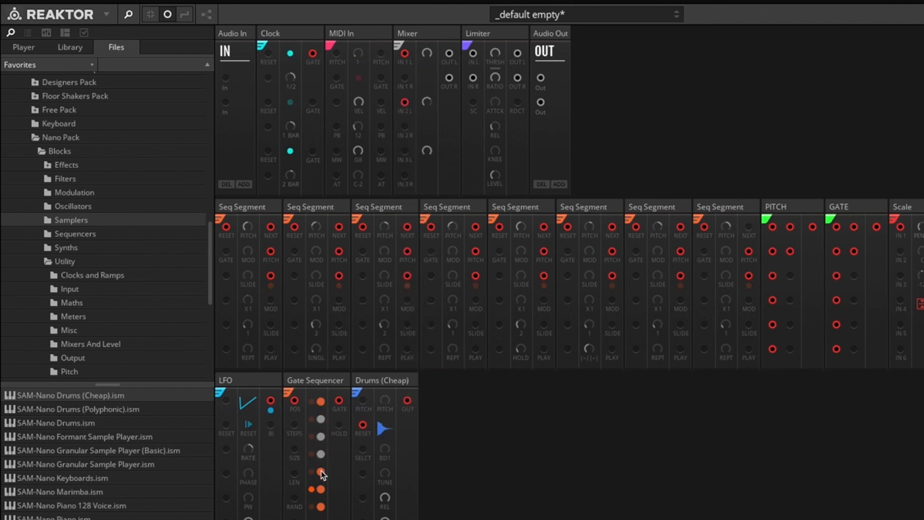
left_click(321, 471)
left_click(322, 489)
left_click(322, 507)
left_click(321, 436)
left_click(321, 471)
left_click(321, 507)
Step: Lower the BD1 drum's tuning and balance the levels of the Mixer's first two channels
left_click_drag(384, 474, 388, 496)
left_click_drag(428, 101, 429, 91)
left_click_drag(427, 54, 426, 77)
left_click(427, 102)
Step: Add a second Drums (Cheap) block with the STCK3 sample and insert a Randomizer block before it
left_click_drag(89, 395, 531, 443)
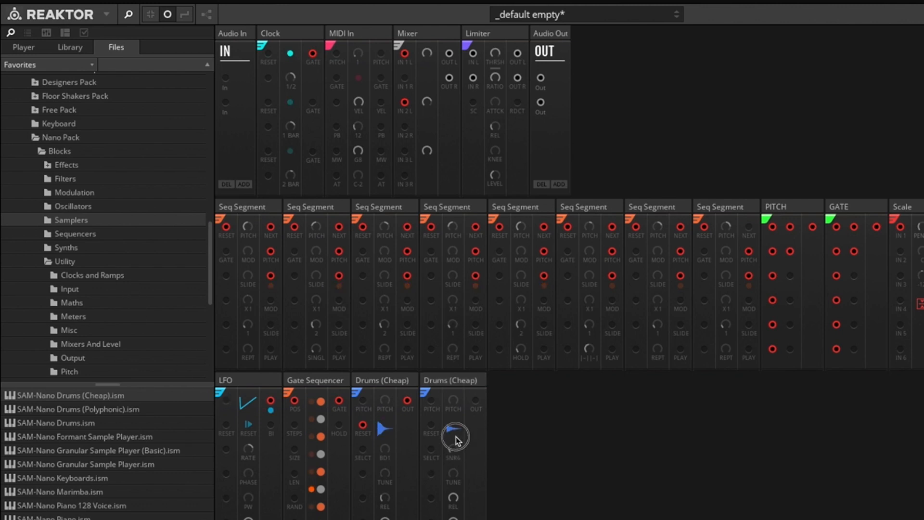
left_click_drag(456, 438, 470, 309)
scroll(107, 271, "down", 3)
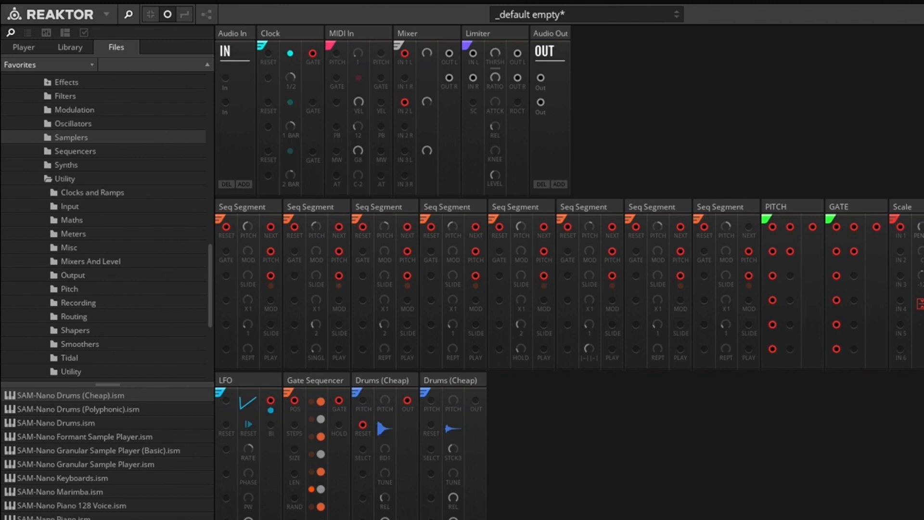
left_click(77, 110)
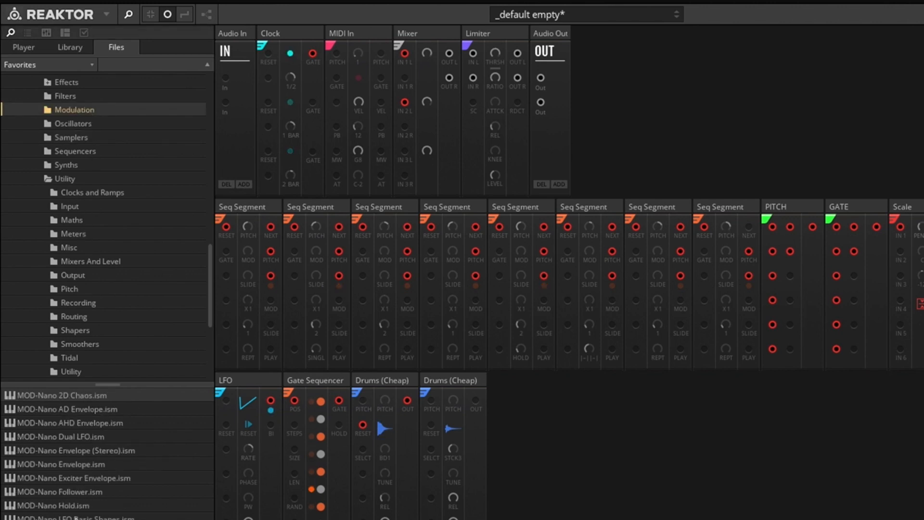
left_click_drag(72, 518, 448, 434)
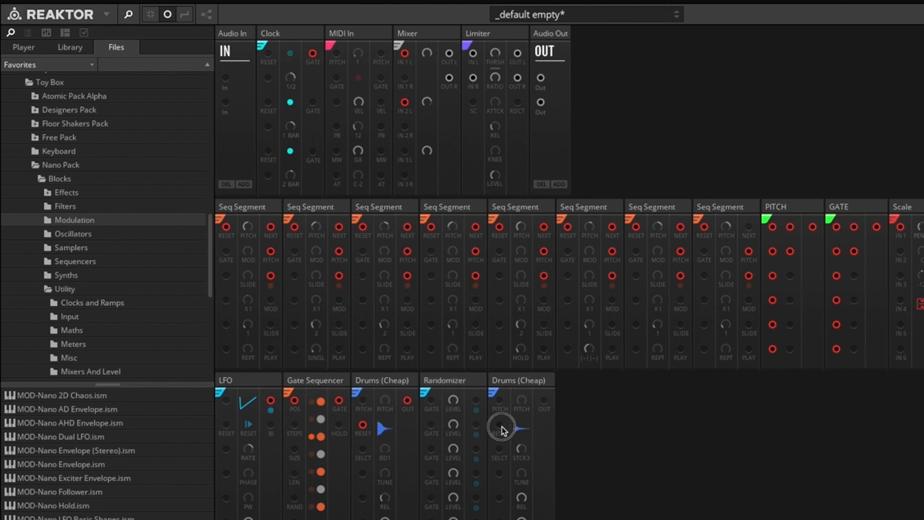
Step: Trigger the second drum from the Clock's second gate at 1/16, choose the STCK7 sample, and mix it through IN 3 L at a lower level
left_click_drag(499, 426, 312, 102)
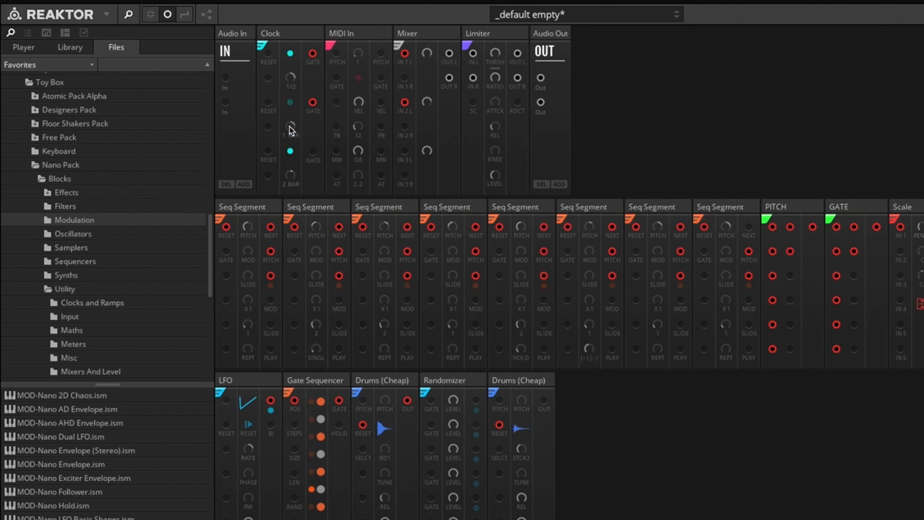
left_click_drag(289, 129, 301, 70)
left_click_drag(544, 400, 407, 154)
left_click_drag(526, 454, 528, 432)
left_click_drag(426, 151, 430, 172)
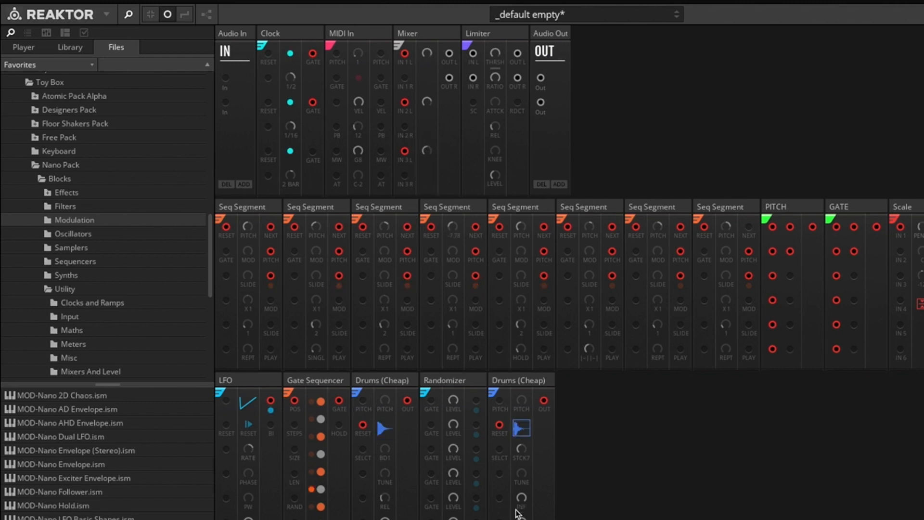
Step: Feed the Clock's second gate into the Randomizer, wire its first output to the second drum's TUNE modulation input, and adjust the random level
left_click(433, 403)
left_click_drag(433, 407, 312, 102)
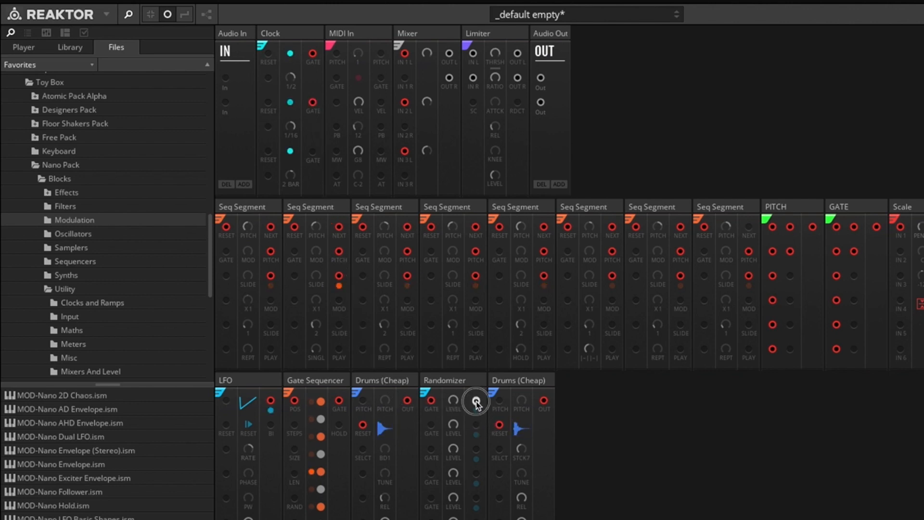
left_click_drag(476, 402, 500, 477)
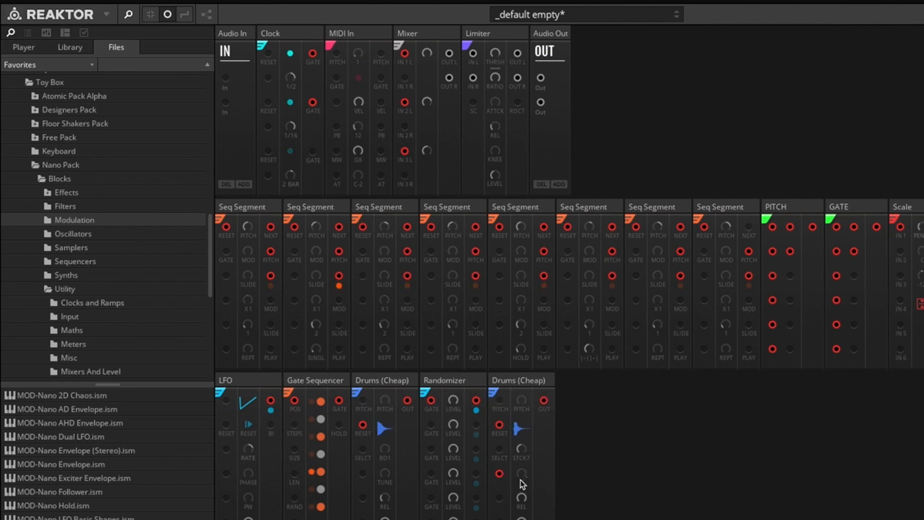
left_click_drag(452, 440, 452, 448)
left_click_drag(453, 402, 458, 475)
mouse_move(456, 406)
left_mouse_down()
mouse_move(458, 356)
mouse_move(460, 409)
left_mouse_up()
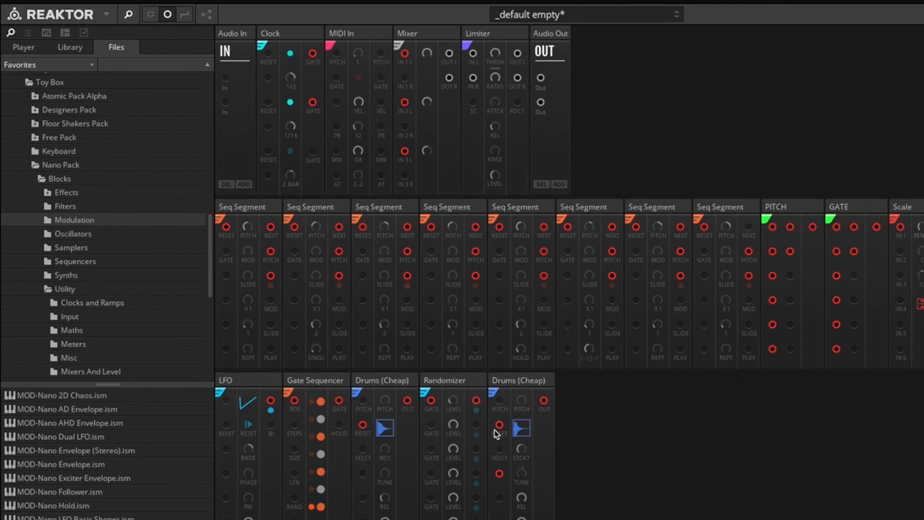
Step: Add a Randomizer (Bi) gated by the Clock's second gate, route its first output to the second drum's TUNE modulation, and lower its level
left_click_drag(497, 434, 497, 434)
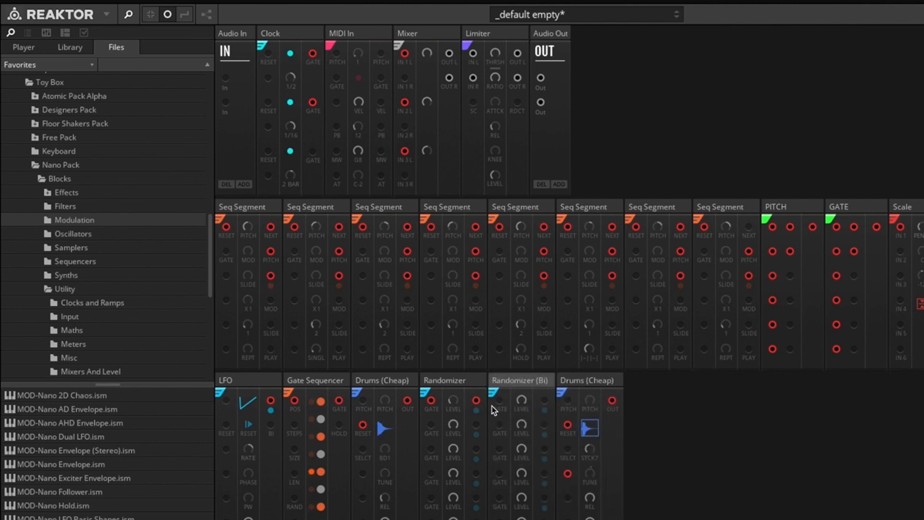
left_click_drag(502, 406, 314, 105)
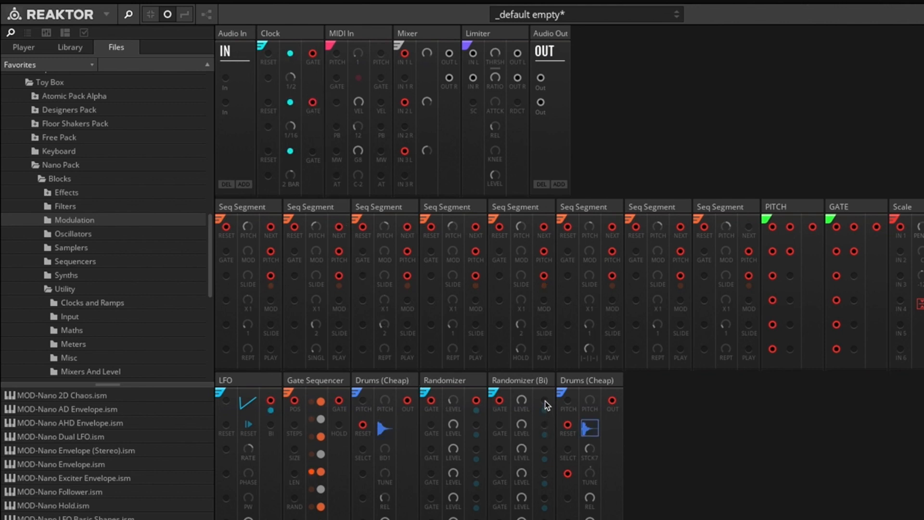
left_click_drag(544, 401, 568, 478)
left_click_drag(521, 403, 524, 468)
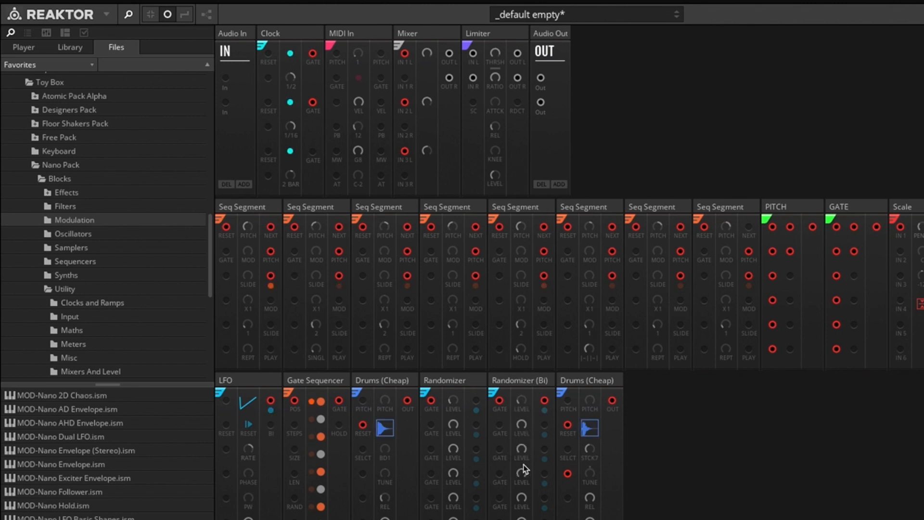
Step: Fine-tune the Randomizer (Bi) level, then route the Randomizer's first output to the second drum's modulation input below REL and raise its level
left_click(524, 404)
left_click(523, 399)
left_click_drag(475, 399, 568, 519)
left_click_drag(455, 400, 461, 313)
Step: Disconnect the Clock's first gate from the first segment's RESET input and select the Randomizer block
left_click(229, 230)
double_click(228, 230)
left_click(461, 384)
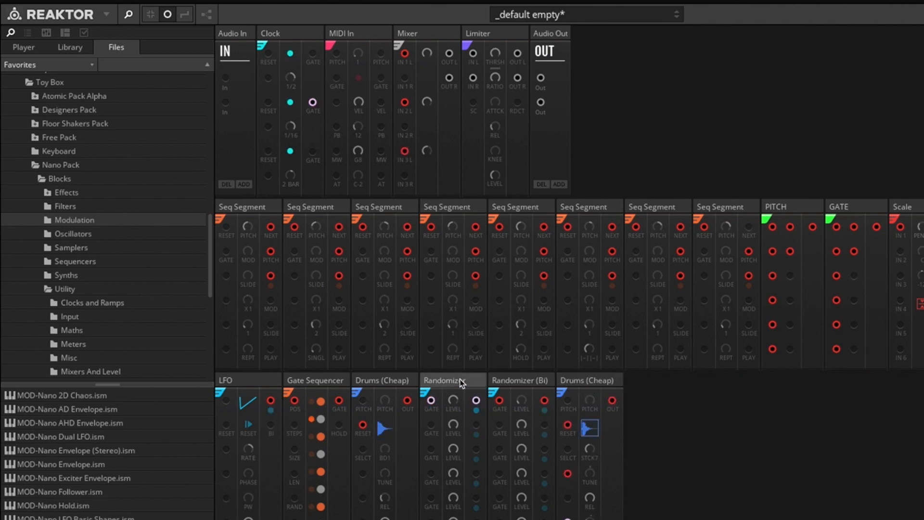